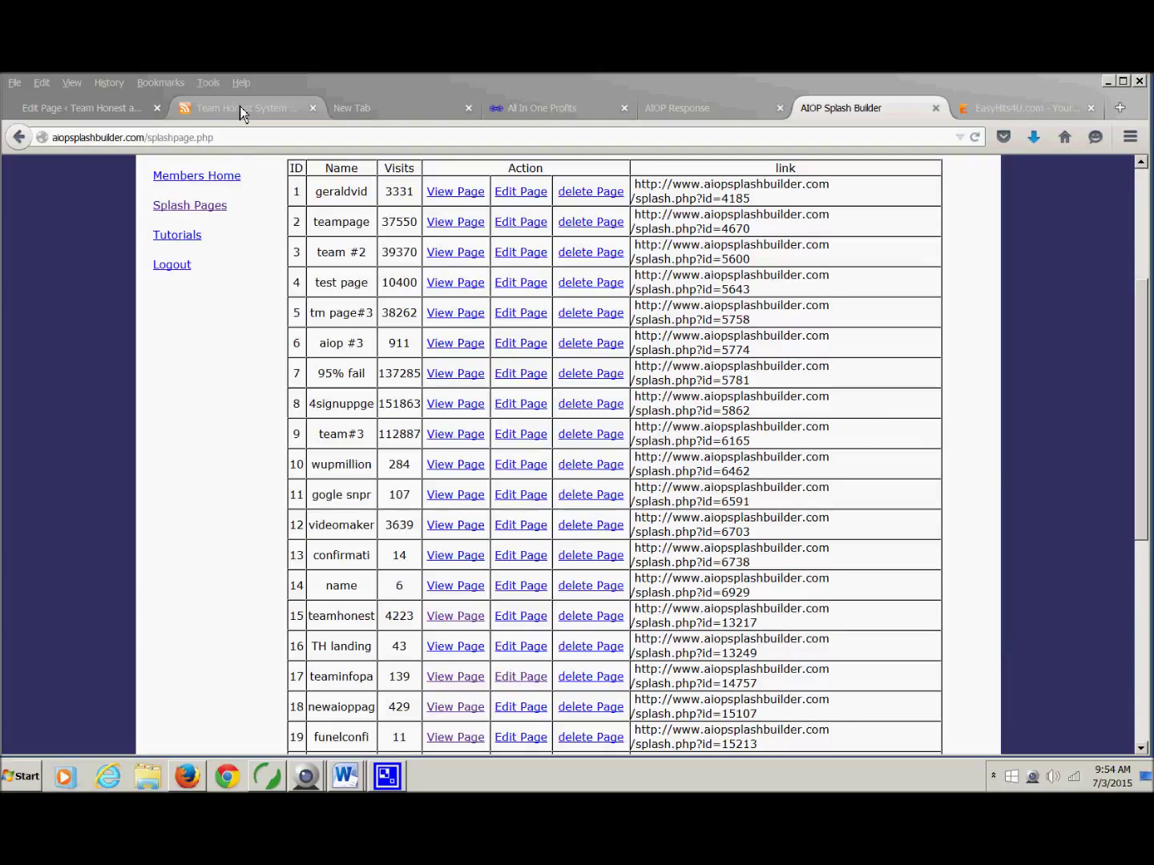
- Review the Team Honest System #2 training steps down to the Final Step, then bring up the members Promote page
left_click(240, 106)
left_click_drag(1140, 432, 1146, 627)
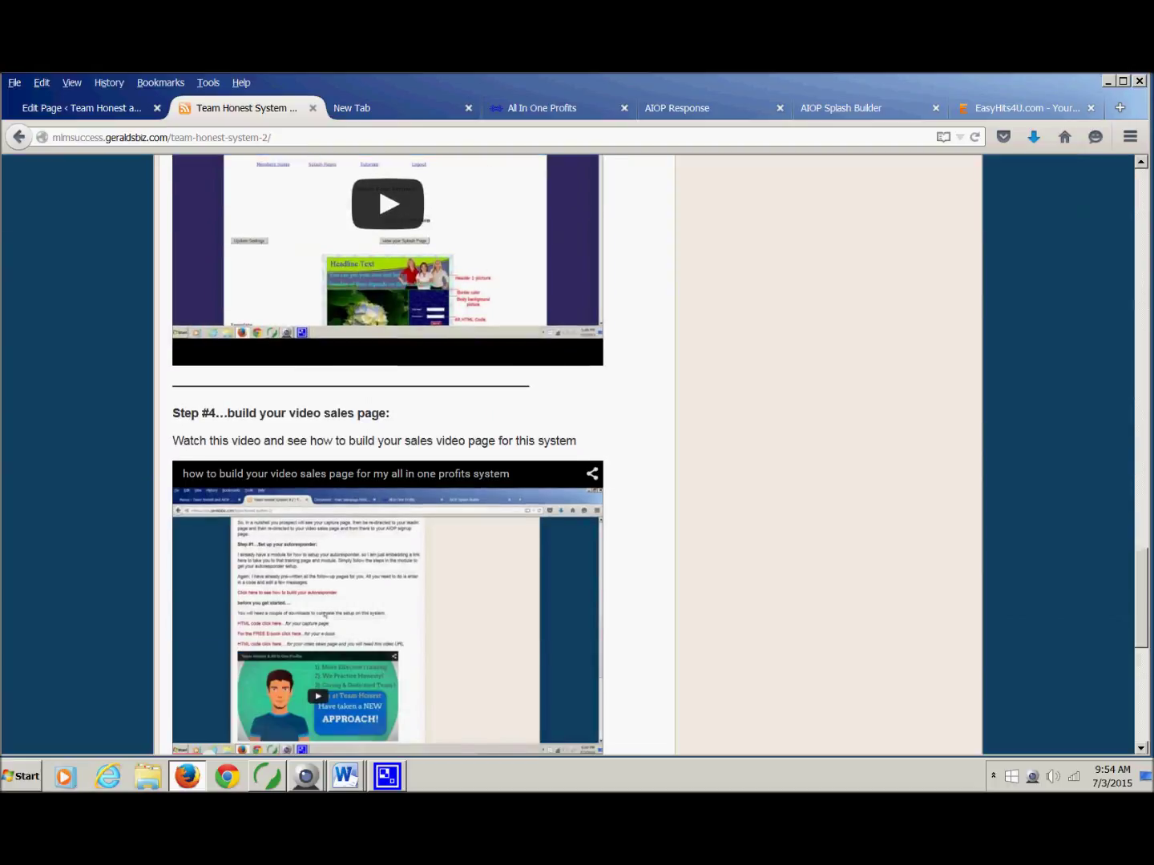
scroll(694, 550, "down", 5)
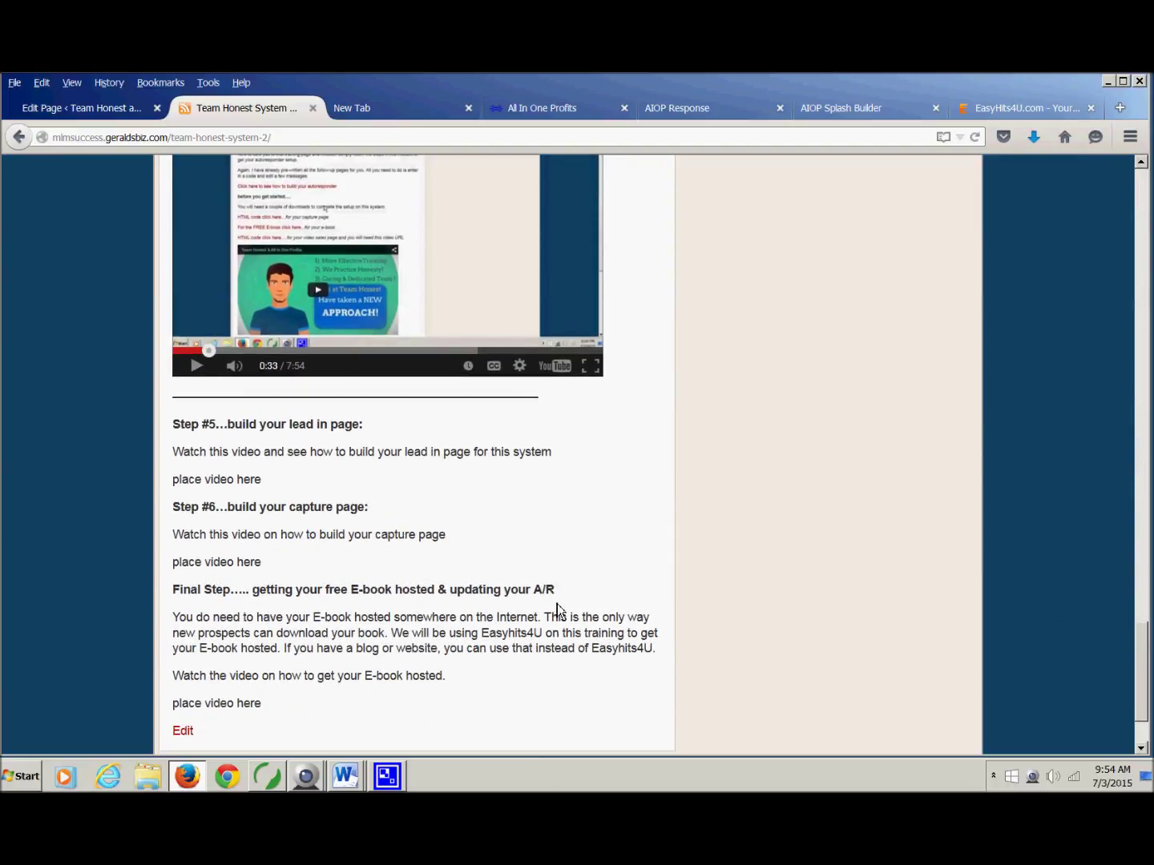
mouse_move(579, 601)
left_mouse_down()
mouse_move(465, 597)
mouse_move(566, 599)
left_mouse_up()
left_click_drag(1143, 653, 1126, 210)
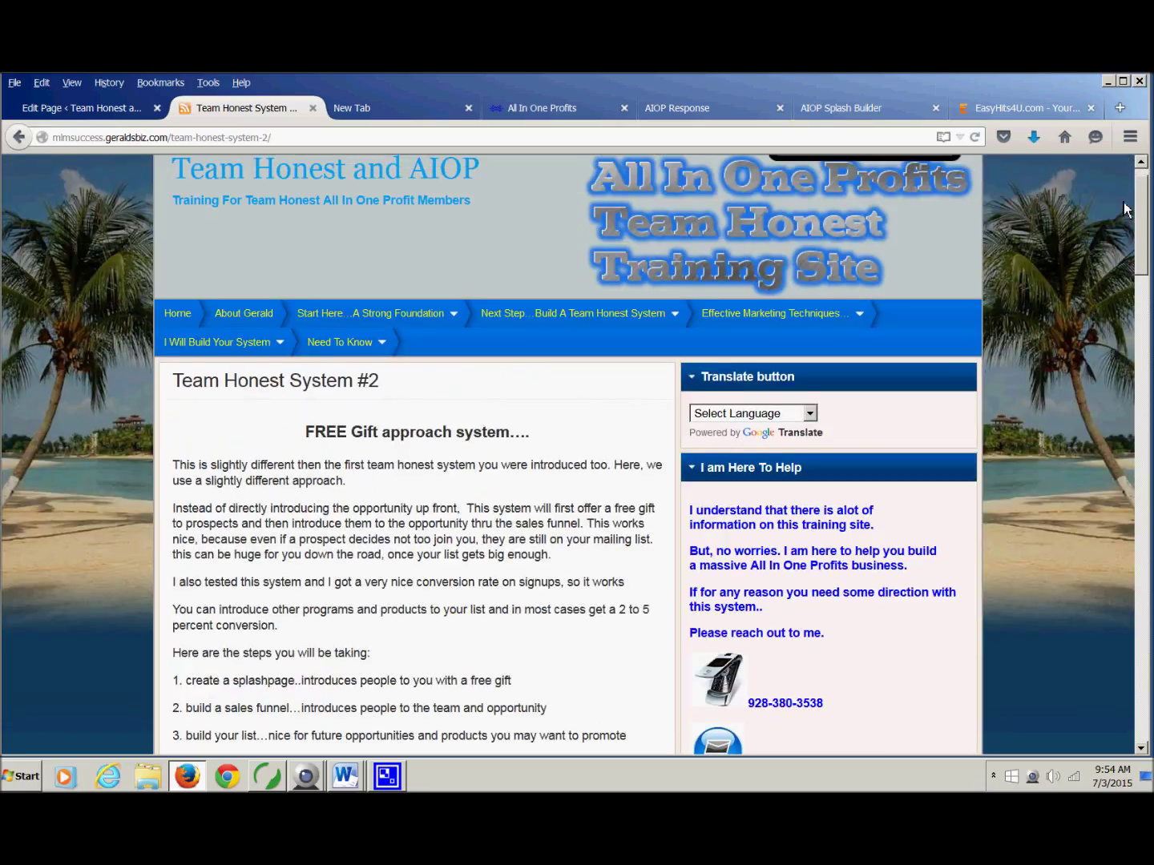
left_click(560, 114)
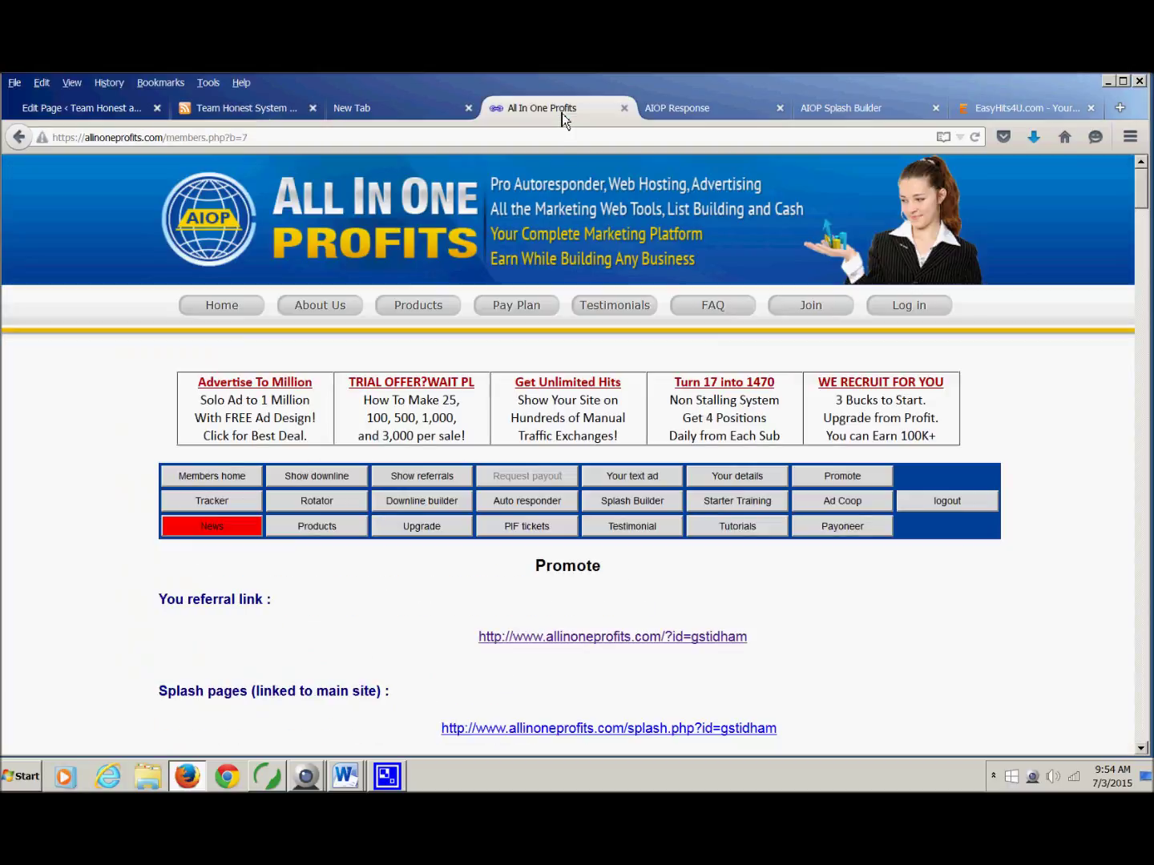
- From the AIOP Response Campaigns list, log into the capture page AIOP campaign (second row) as the active campaign
left_click(729, 108)
left_click(782, 107)
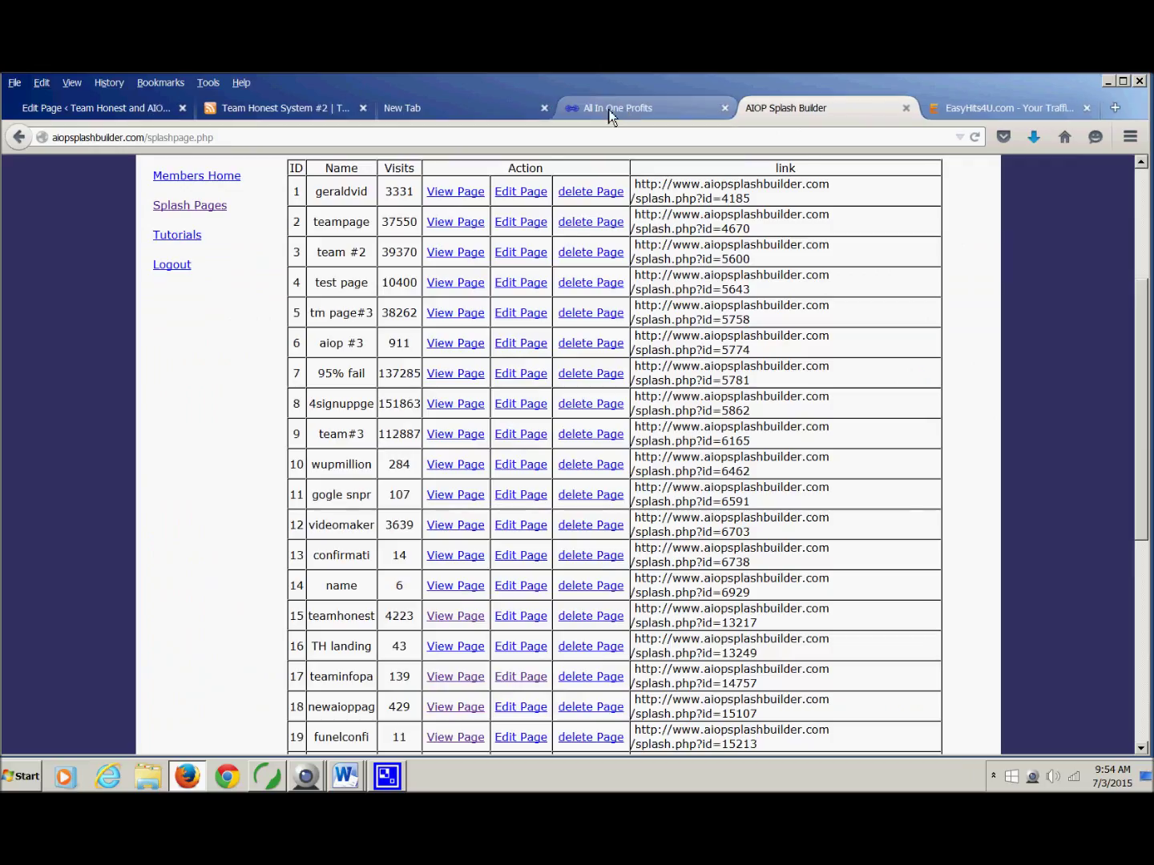
left_click(617, 114)
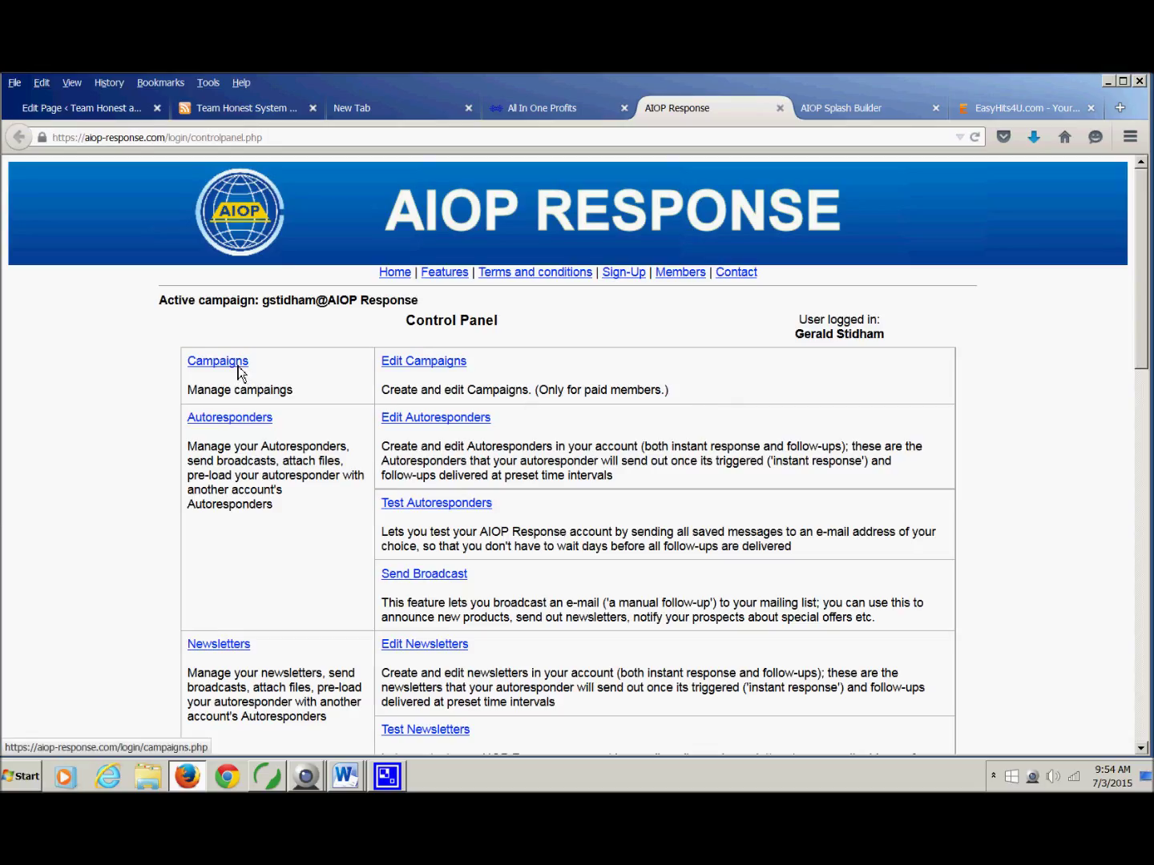
left_click(238, 369)
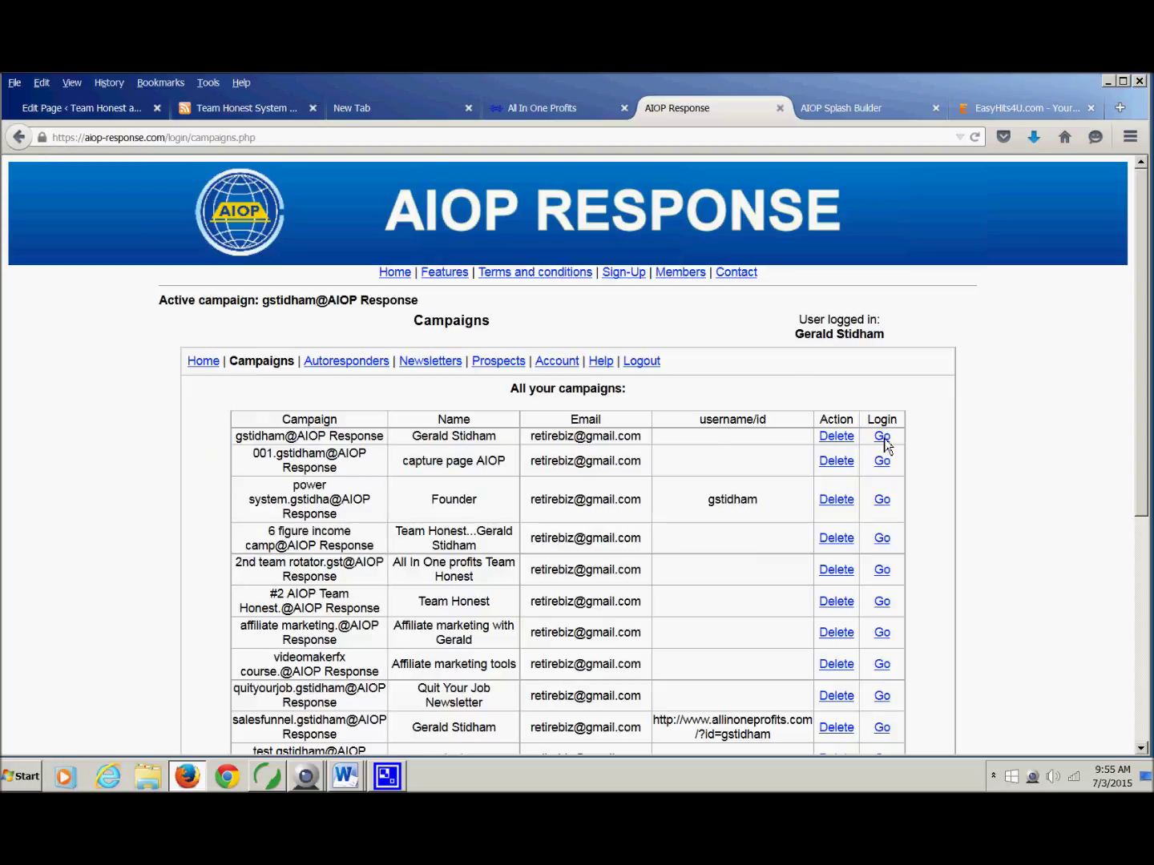
left_click(887, 468)
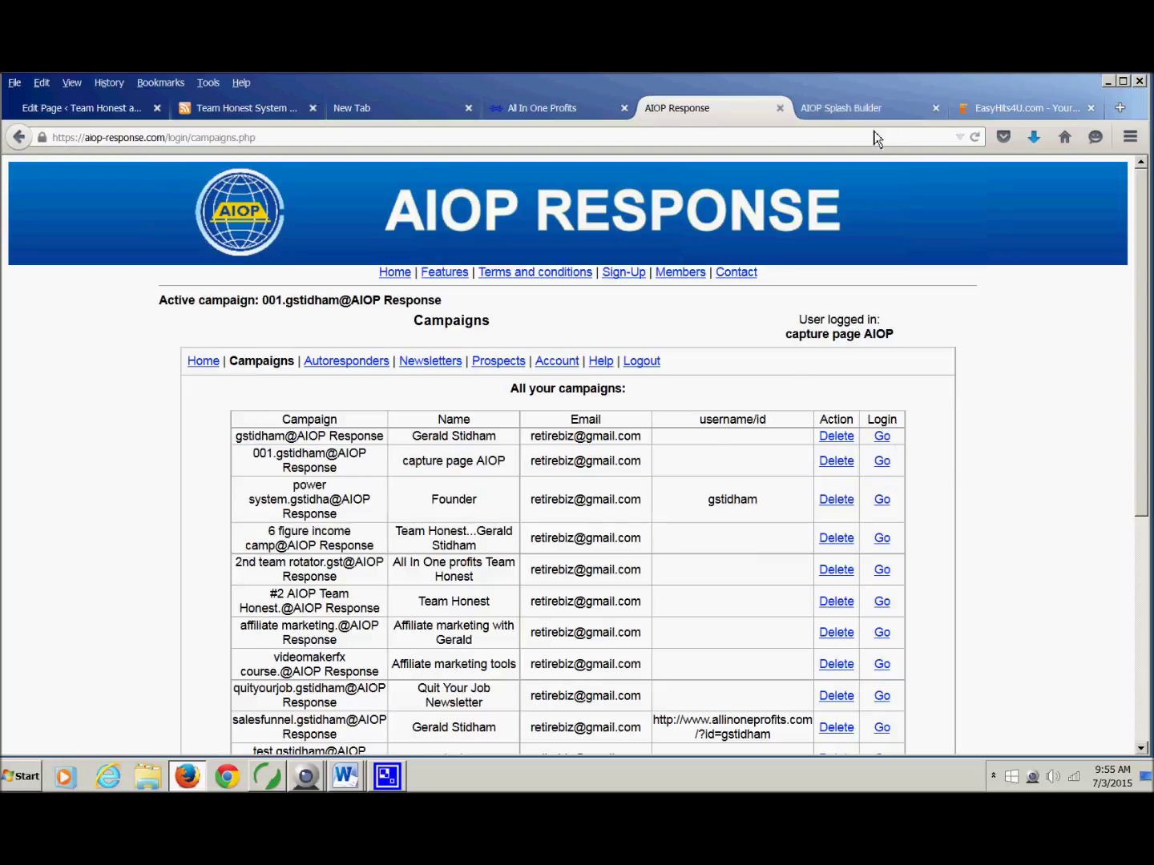
- Check the AIOP Splash Builder splash pages down to row 28 and close the blank New Tab
left_click(610, 110)
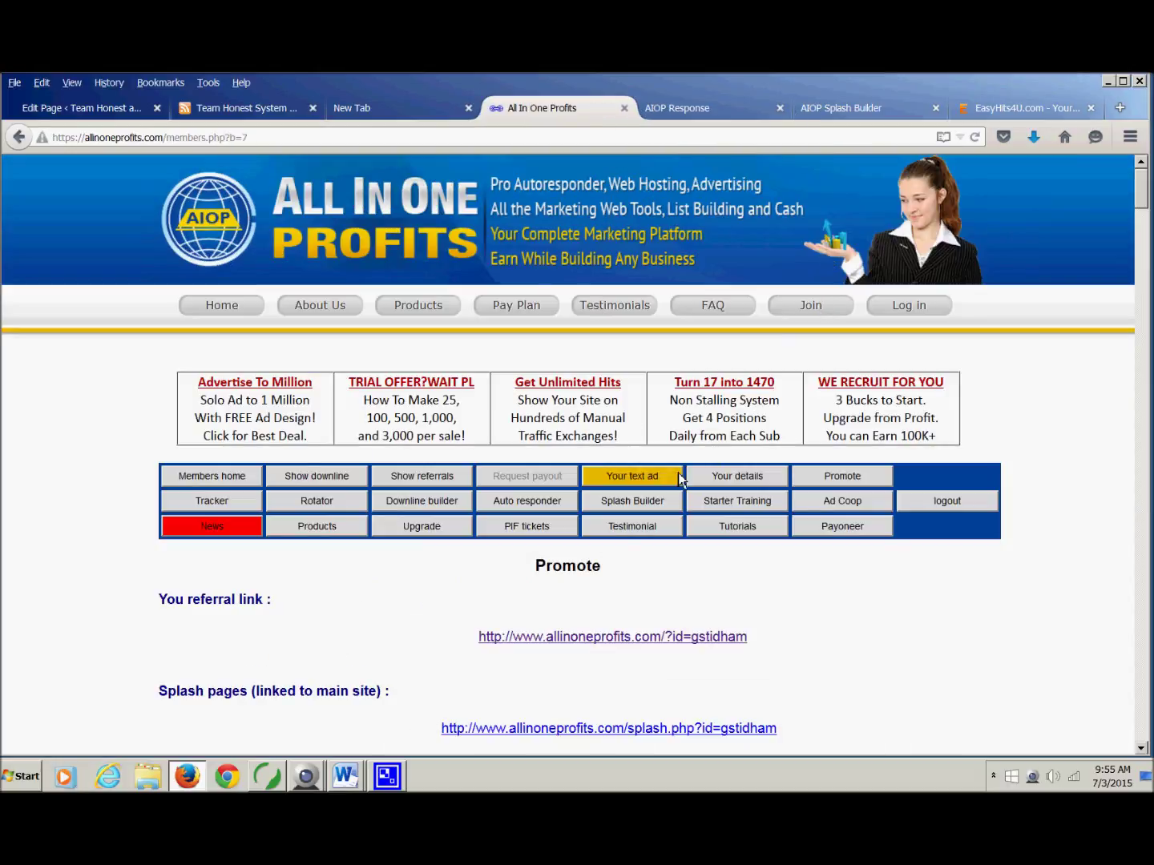
left_click(881, 108)
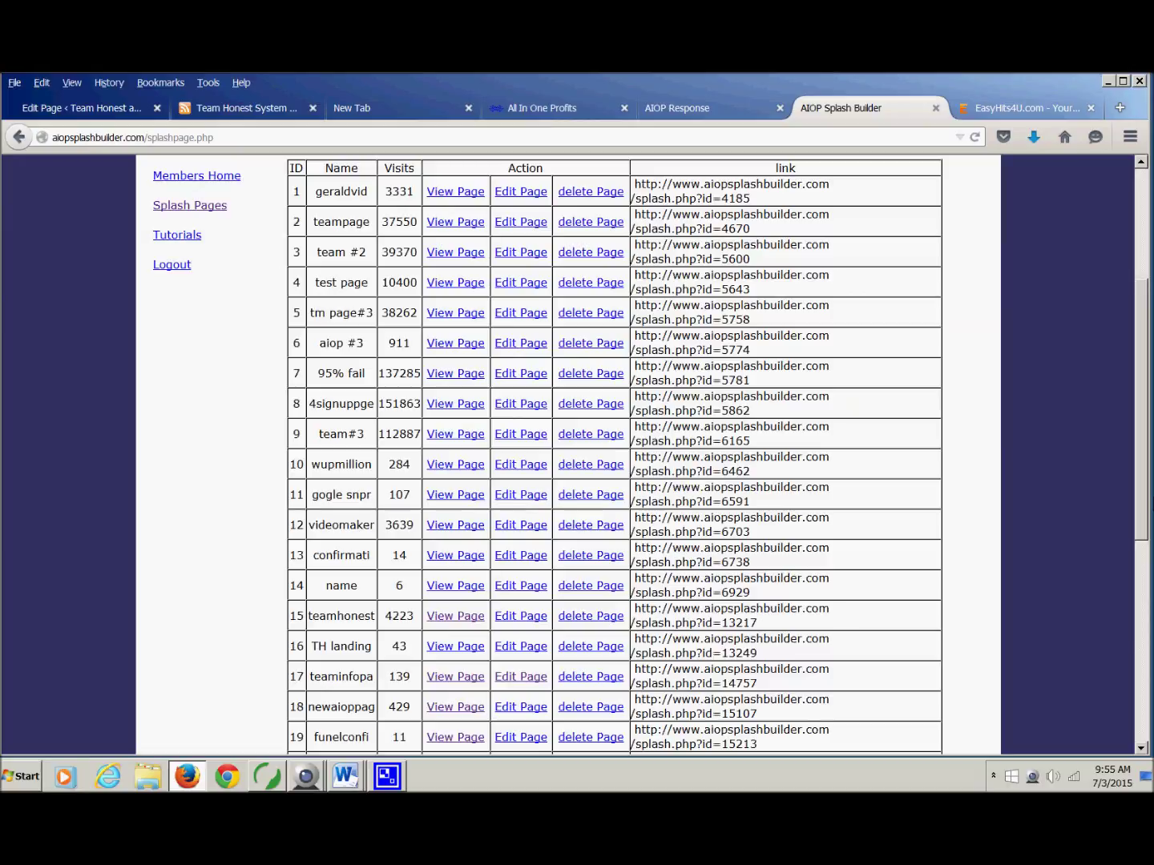
left_click_drag(1146, 497, 1150, 605)
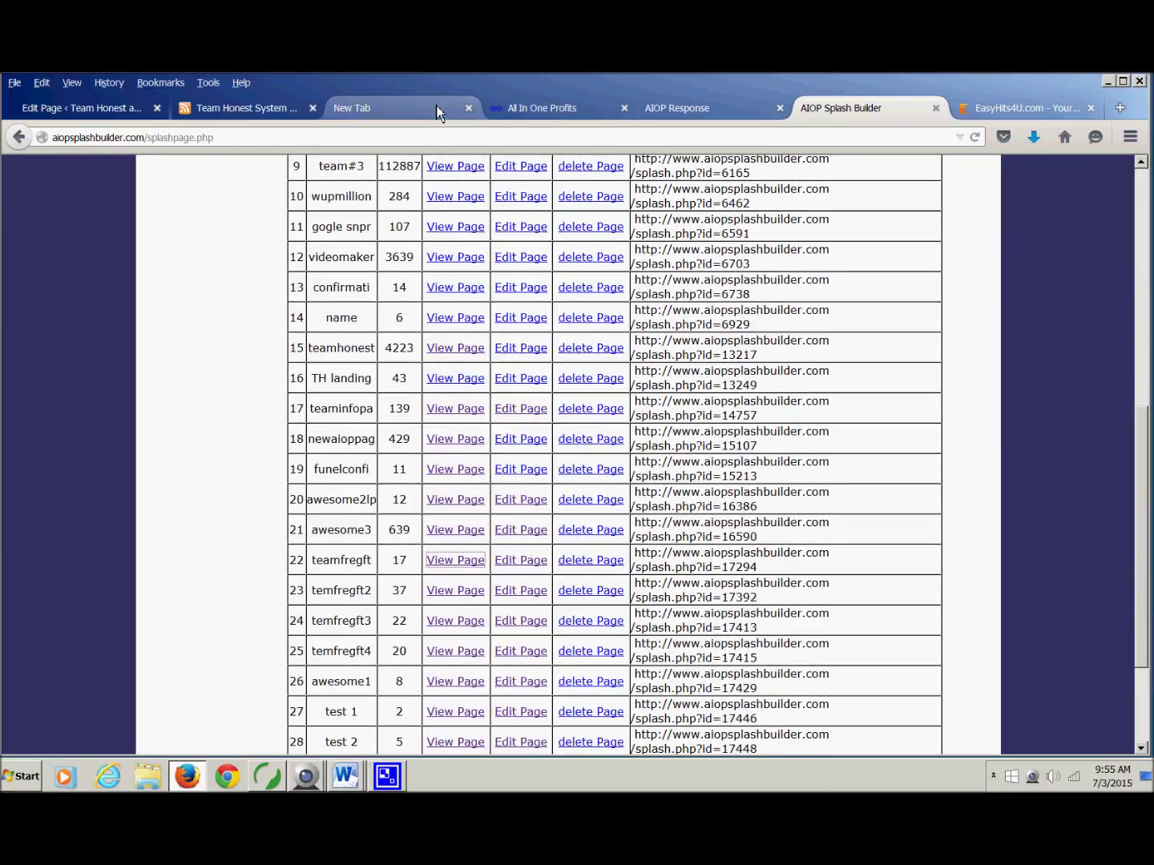
left_click(437, 110)
left_click(468, 107)
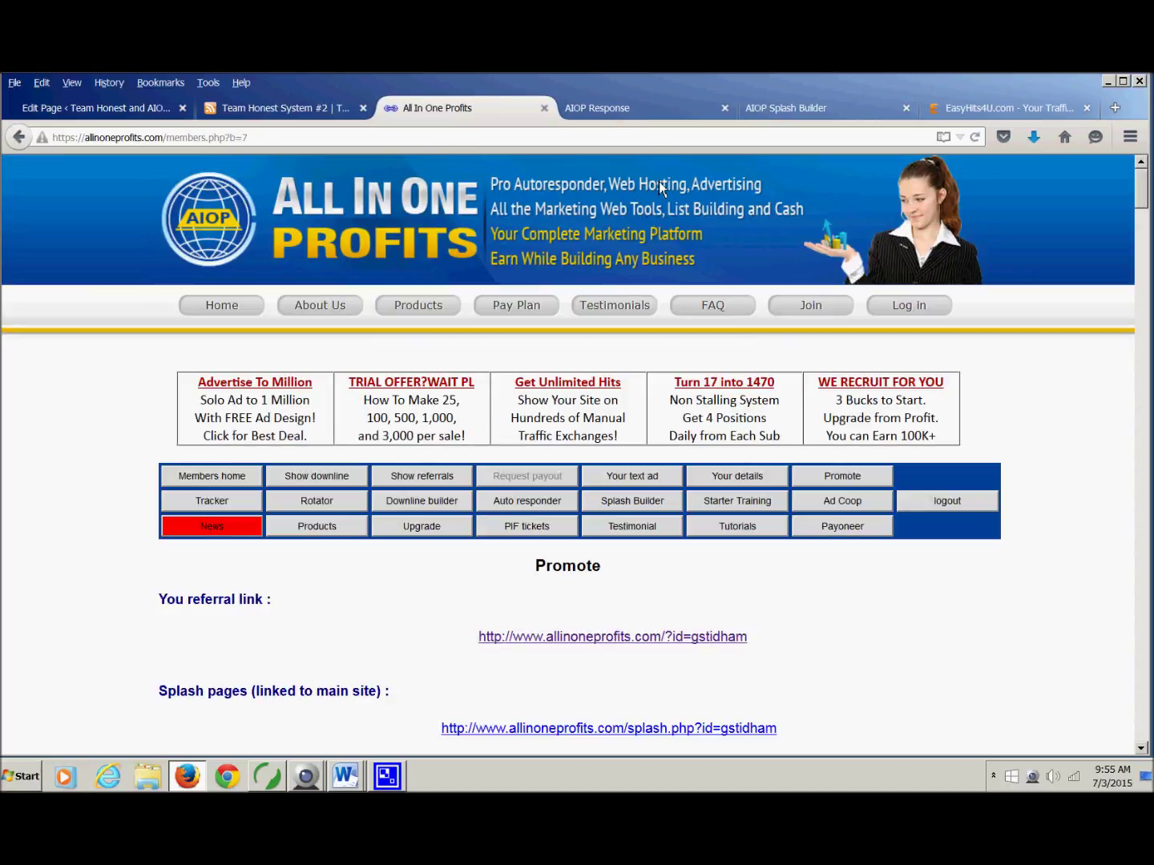
- Go down the Campaigns page to the 'click here to edit' note and open the capture page AIOP campaign's Edit Settings
left_click(639, 119)
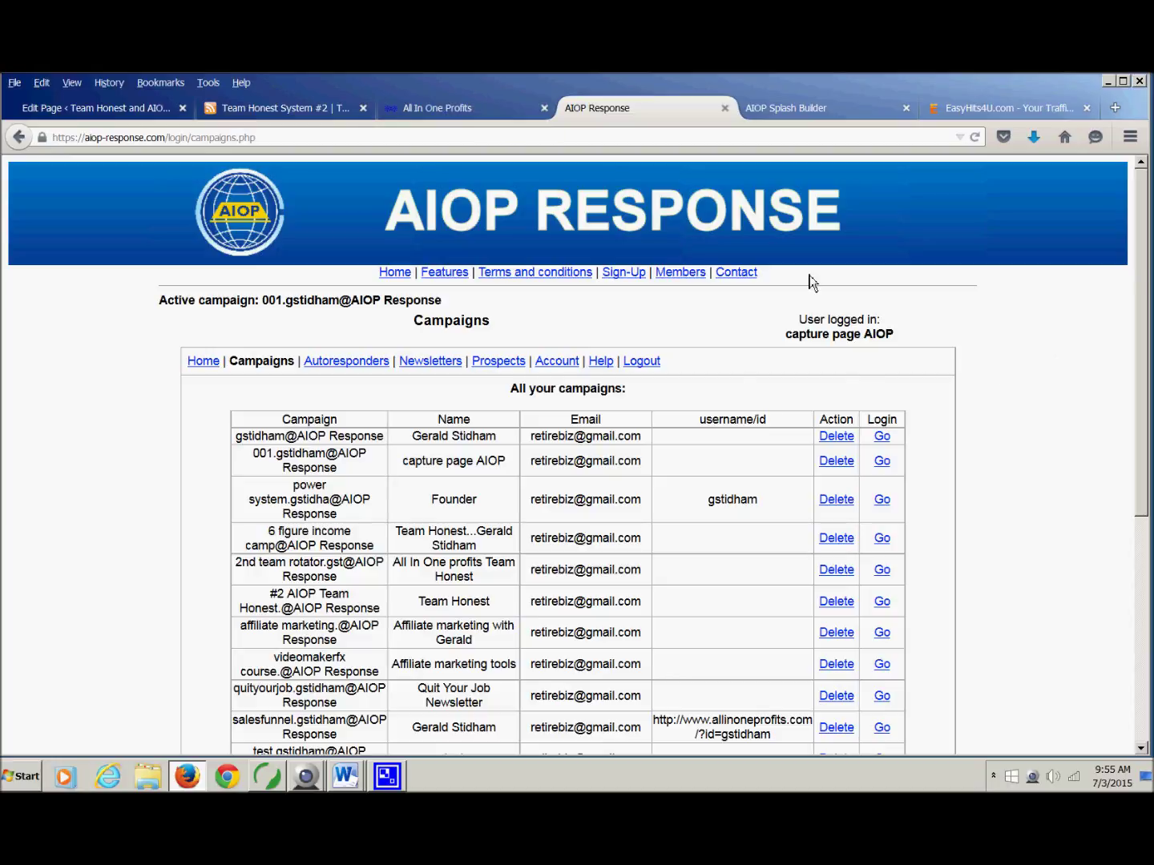
scroll(1141, 468, "down", 1)
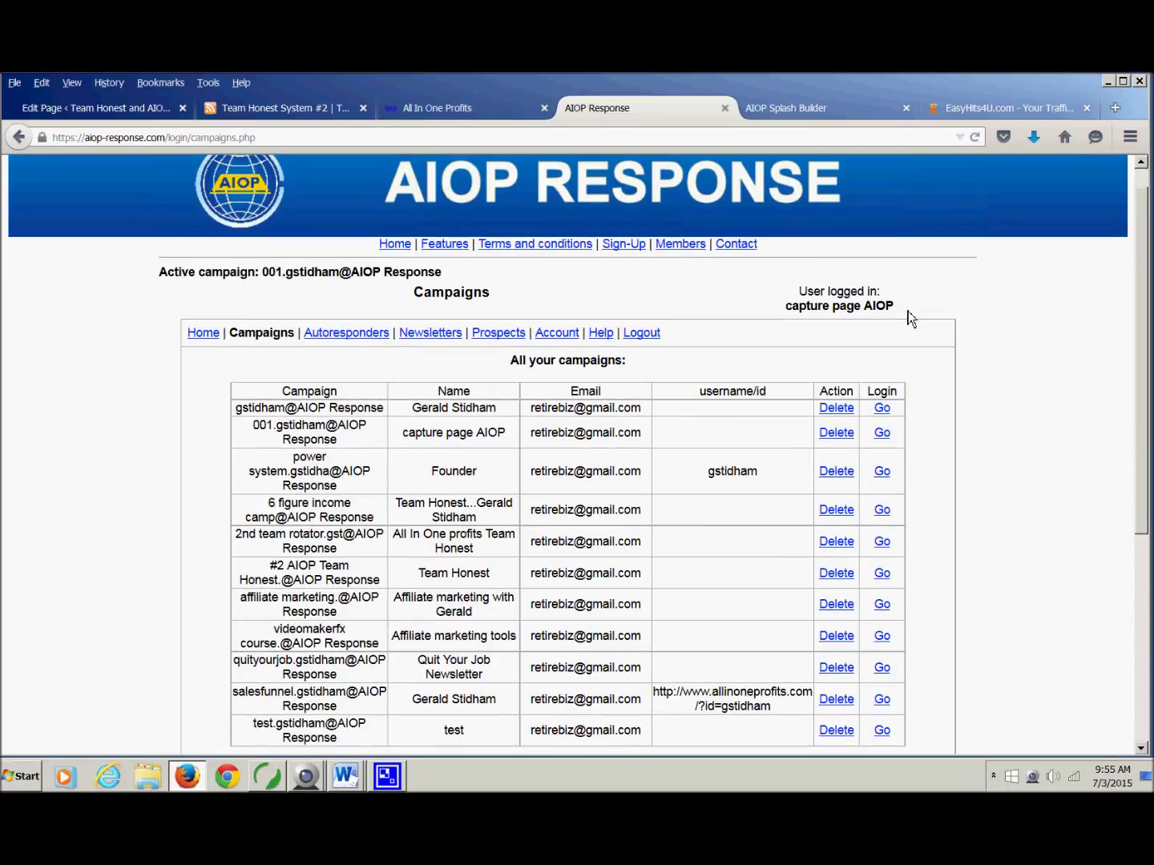
left_click_drag(895, 306, 792, 313)
left_click(896, 314)
scroll(1144, 488, "down", 5)
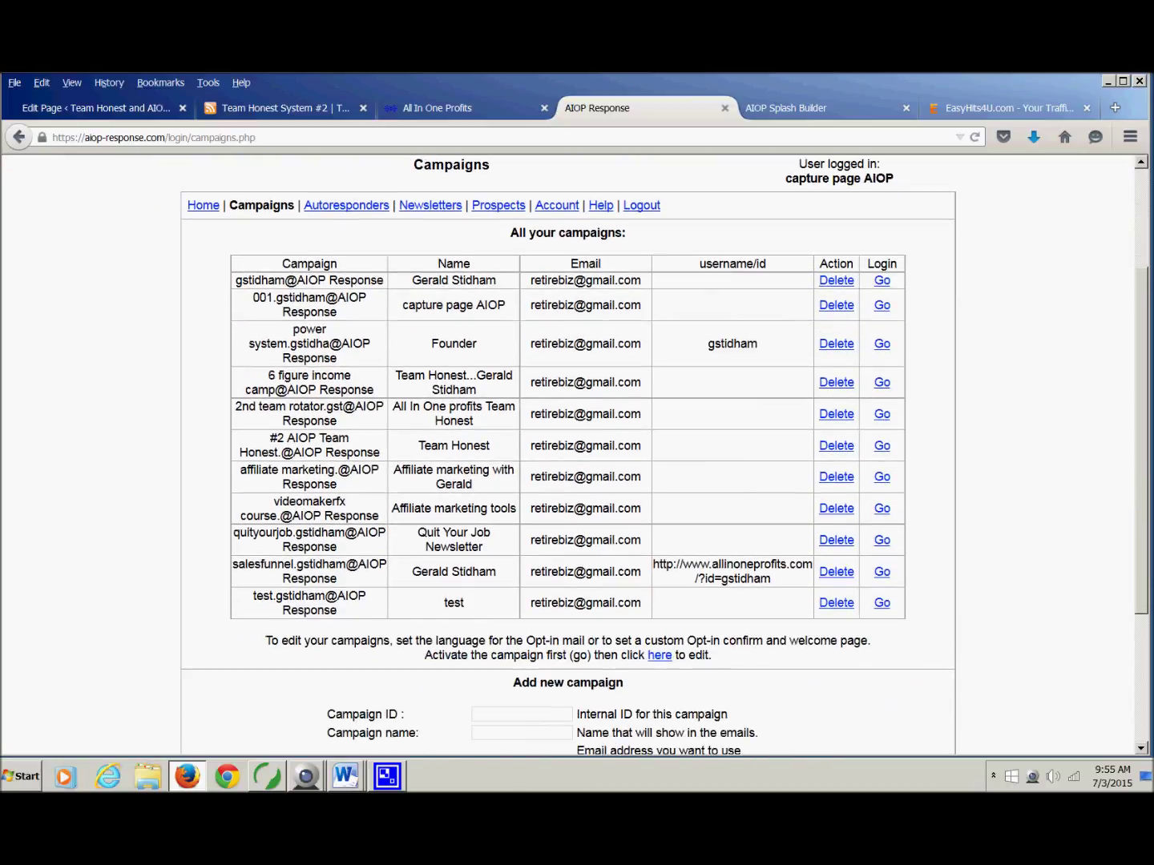
scroll(581, 455, "down", 2)
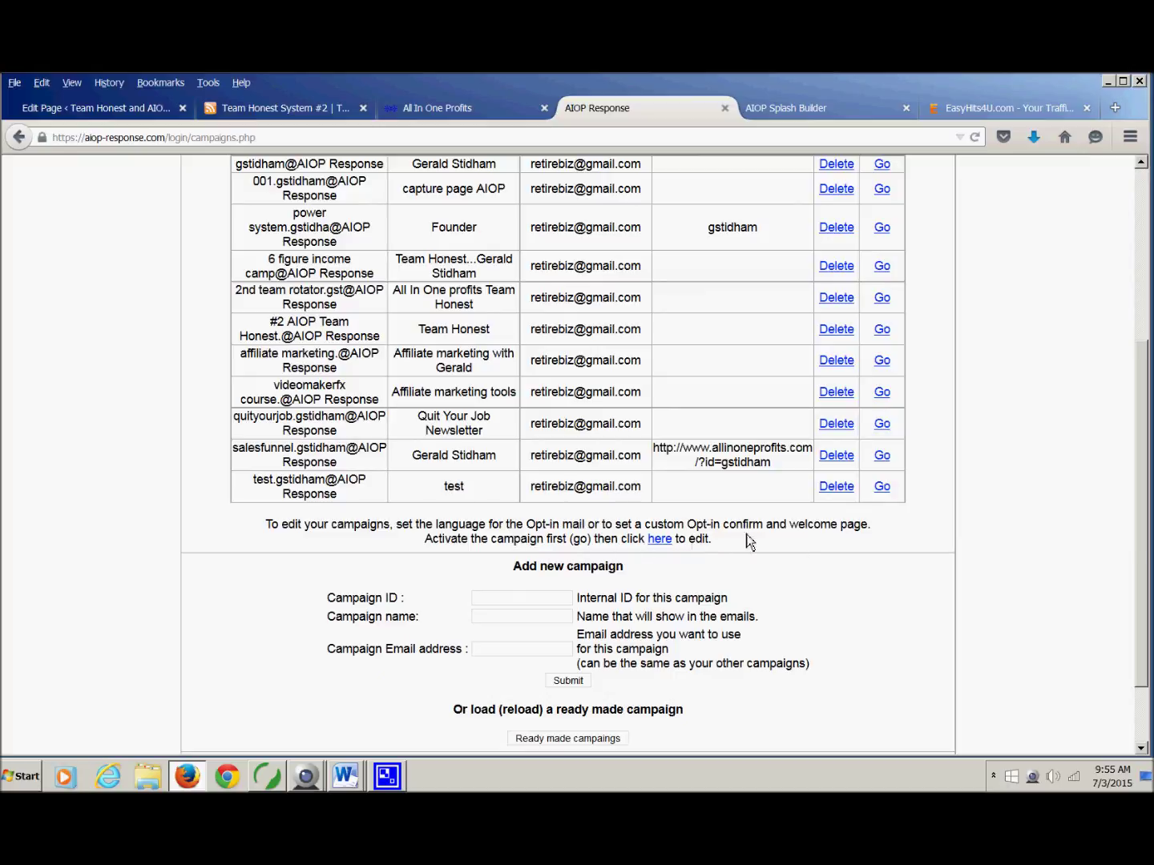
left_click(661, 541)
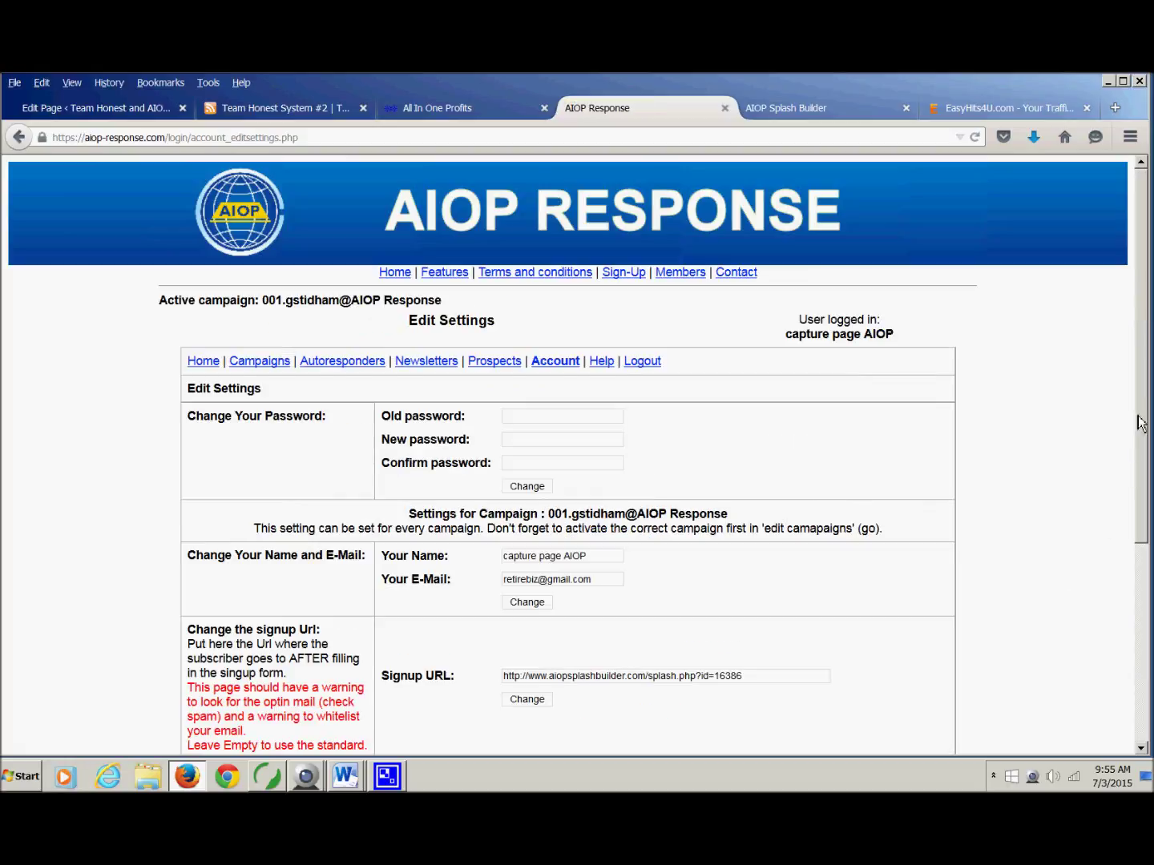
- Highlight the current signup URL (splash page id=16386) in Edit Settings, then return to the splash page list
scroll(1137, 480, "down", 3)
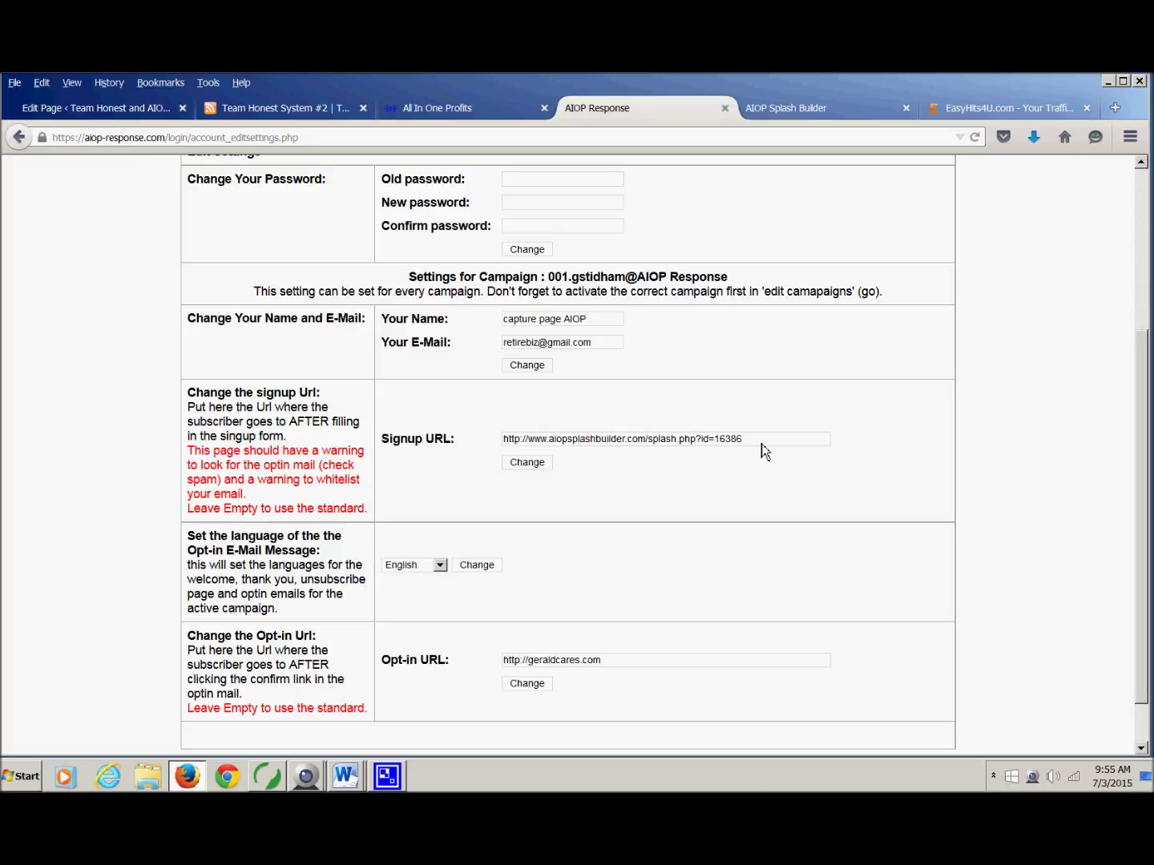
left_click_drag(651, 451, 759, 451)
left_click(875, 112)
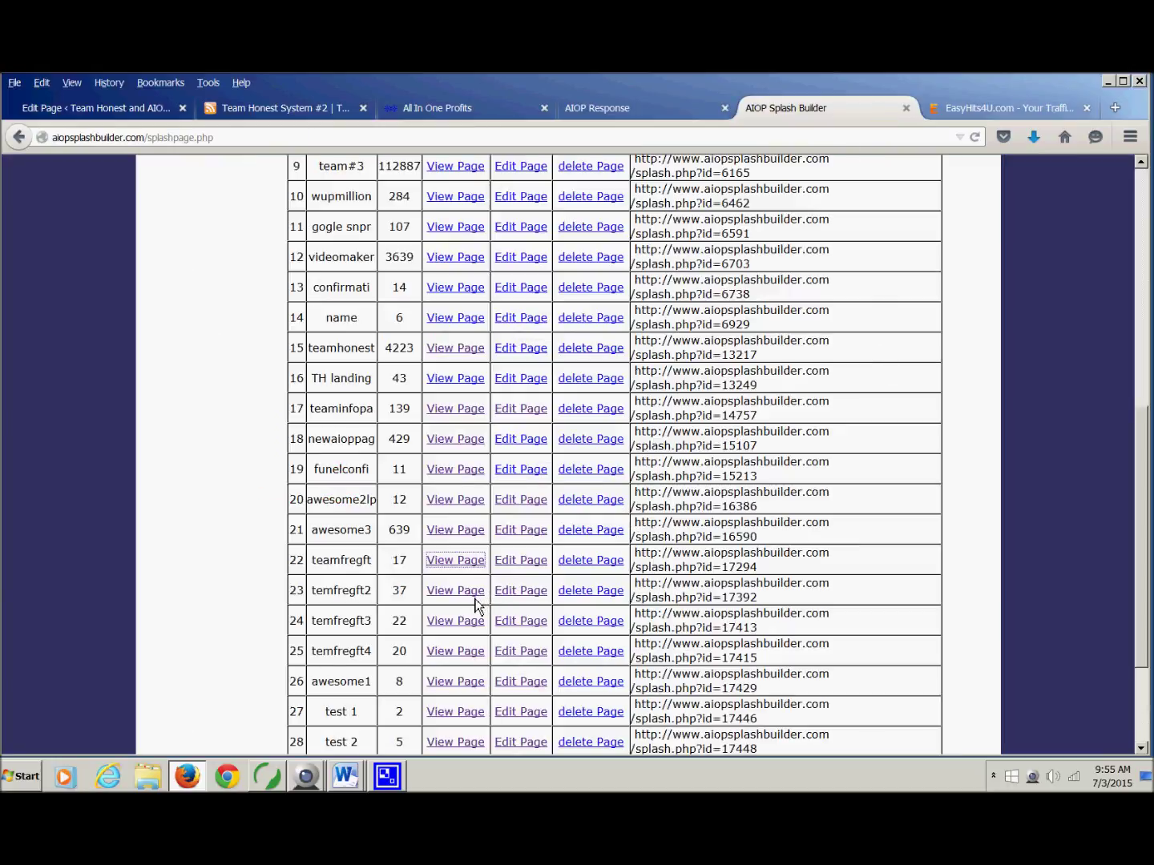
- Preview the teamfregft splash page (id 17294) and try its name-and-email signup form
left_click(464, 560)
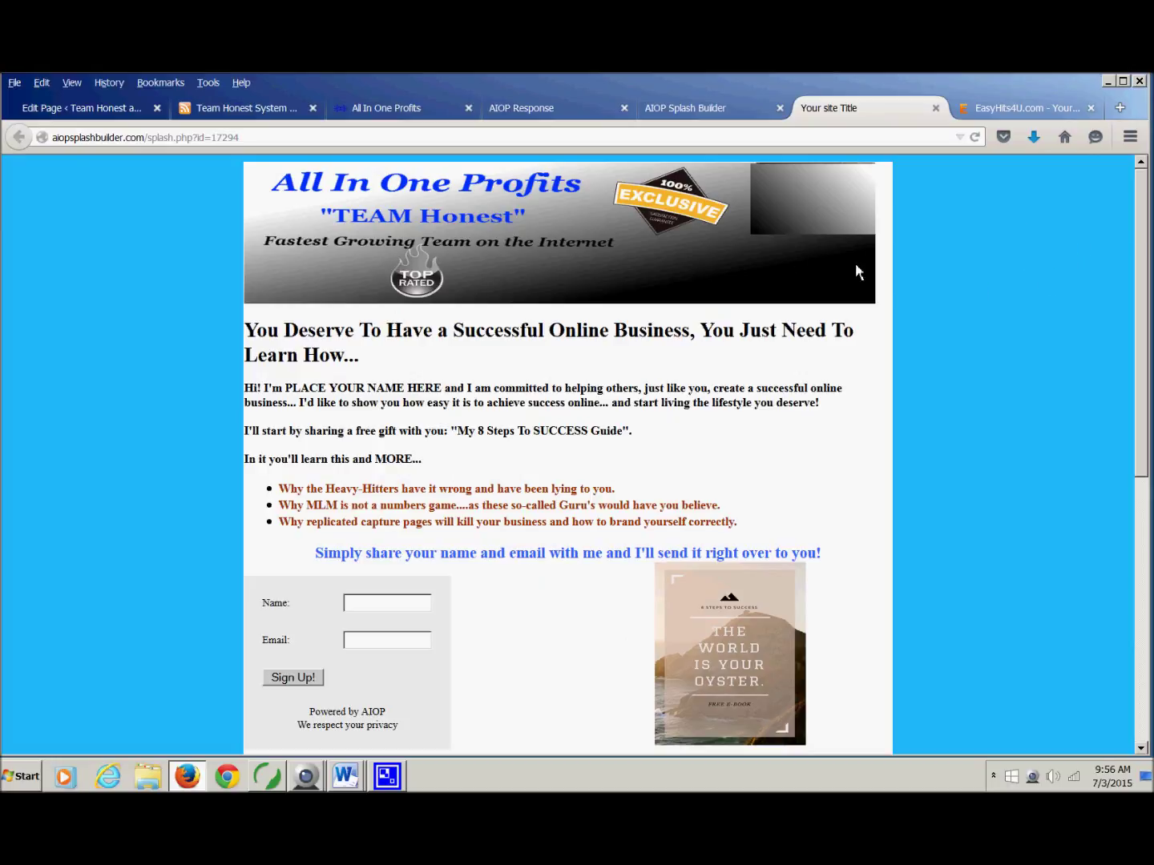
left_click(371, 640)
left_click(734, 112)
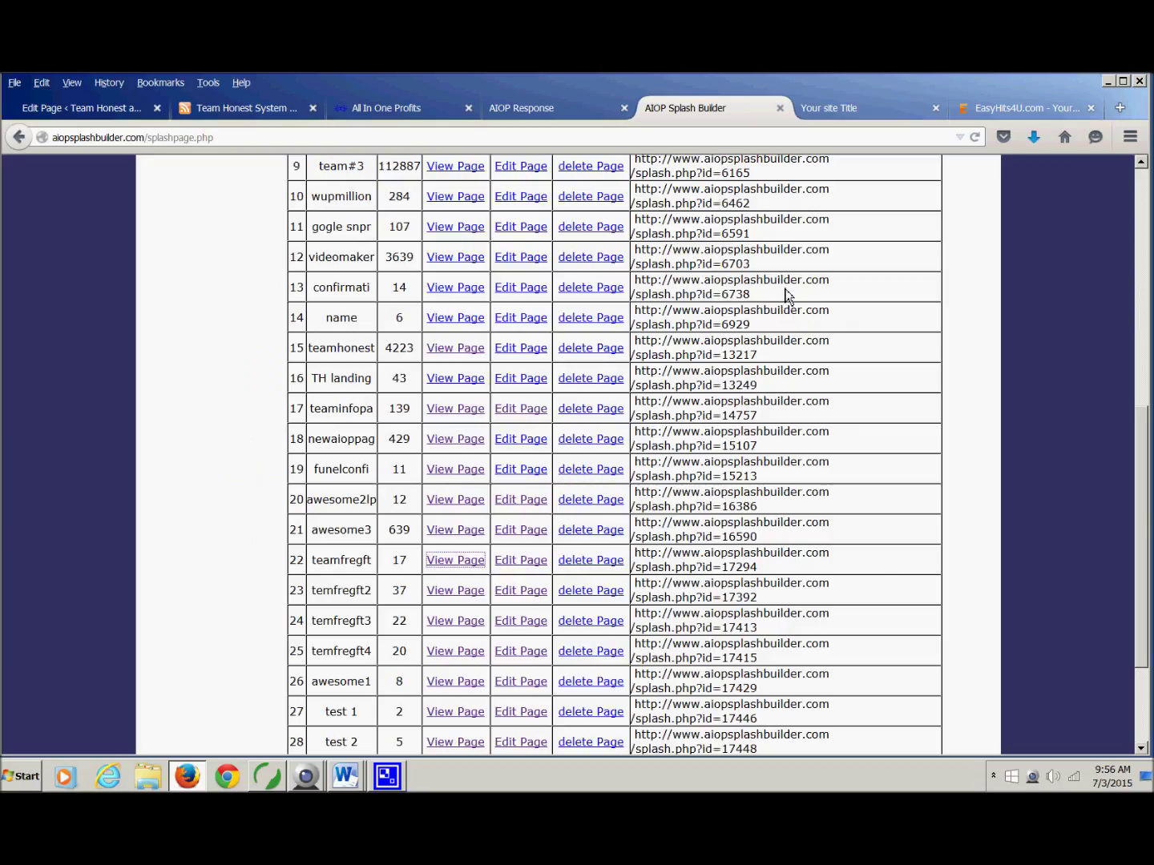
- Preview and close the temfregft2 video page, then open the temfregft3 thank-you page (id 17413)
left_click(462, 597)
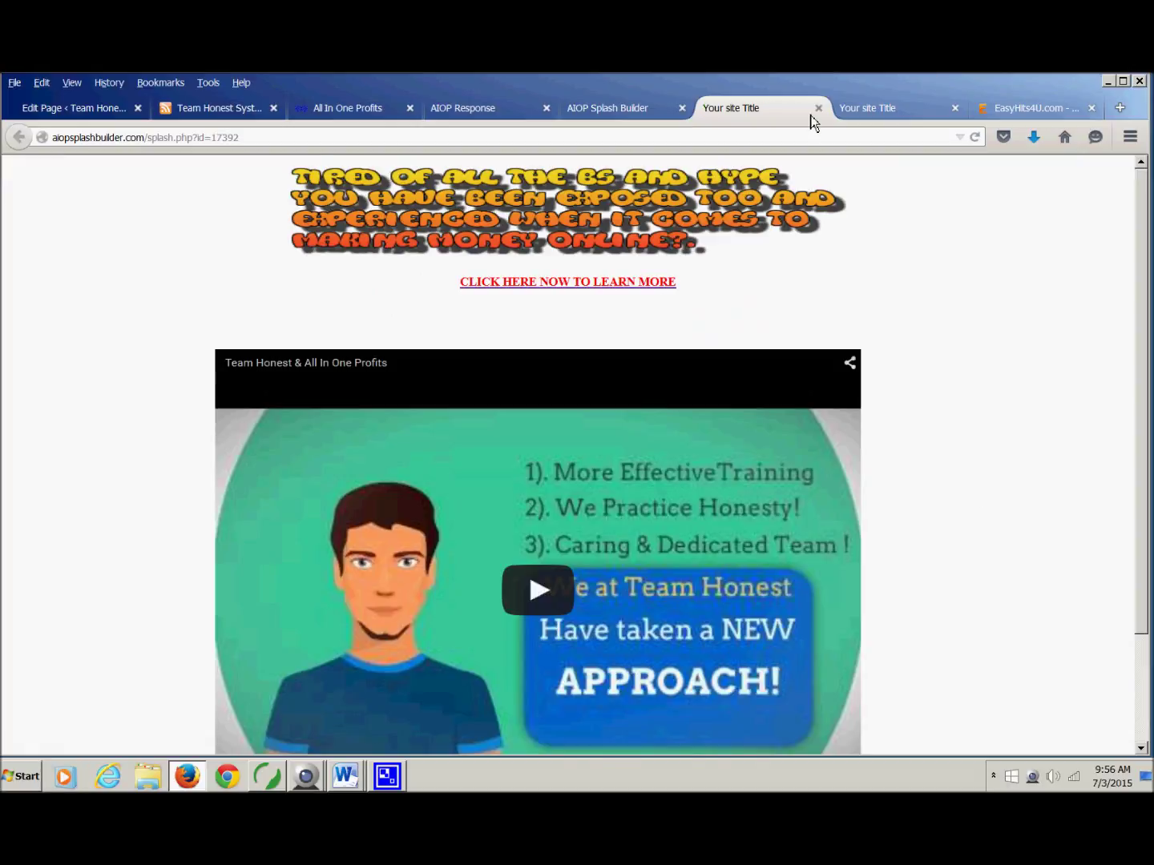
left_click(818, 108)
left_click(470, 620)
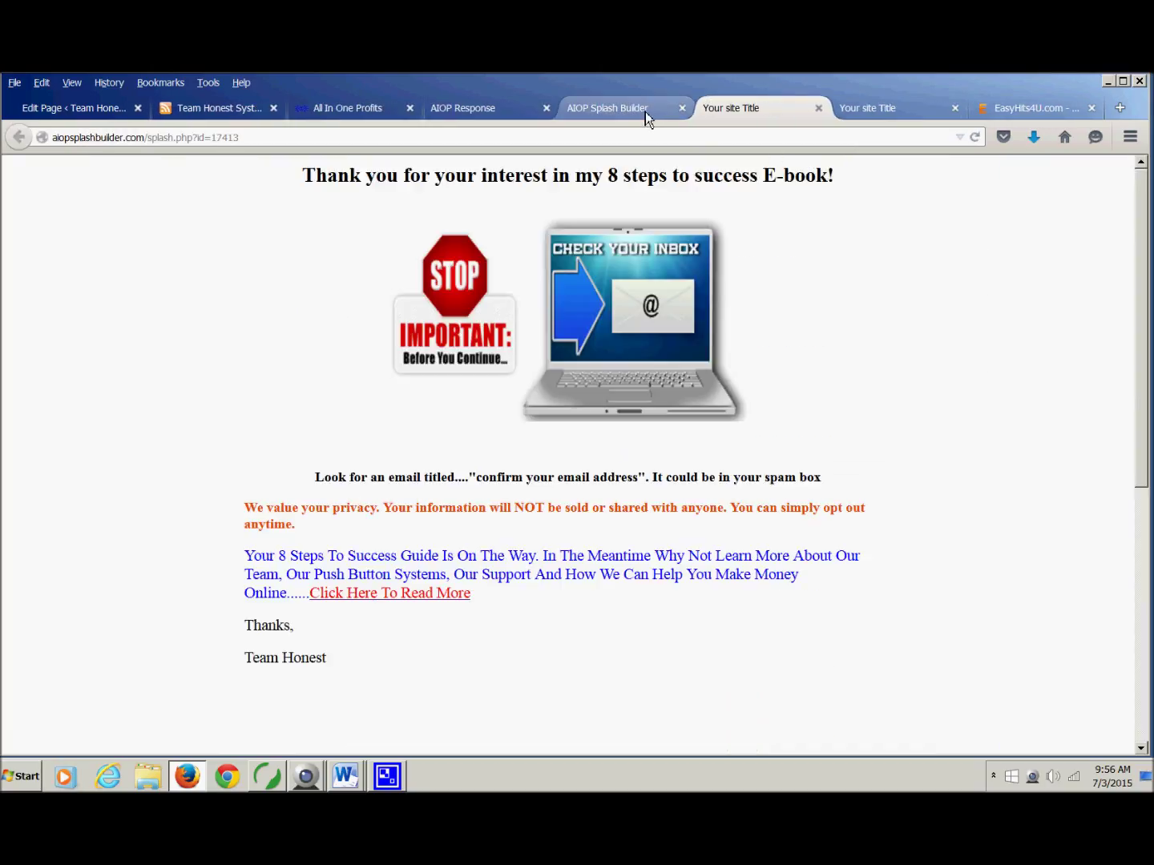
left_click(646, 112)
- Open teamfregft in another tab, compare with the campaign's signup URL, and select the thank-you page address
left_click(899, 112)
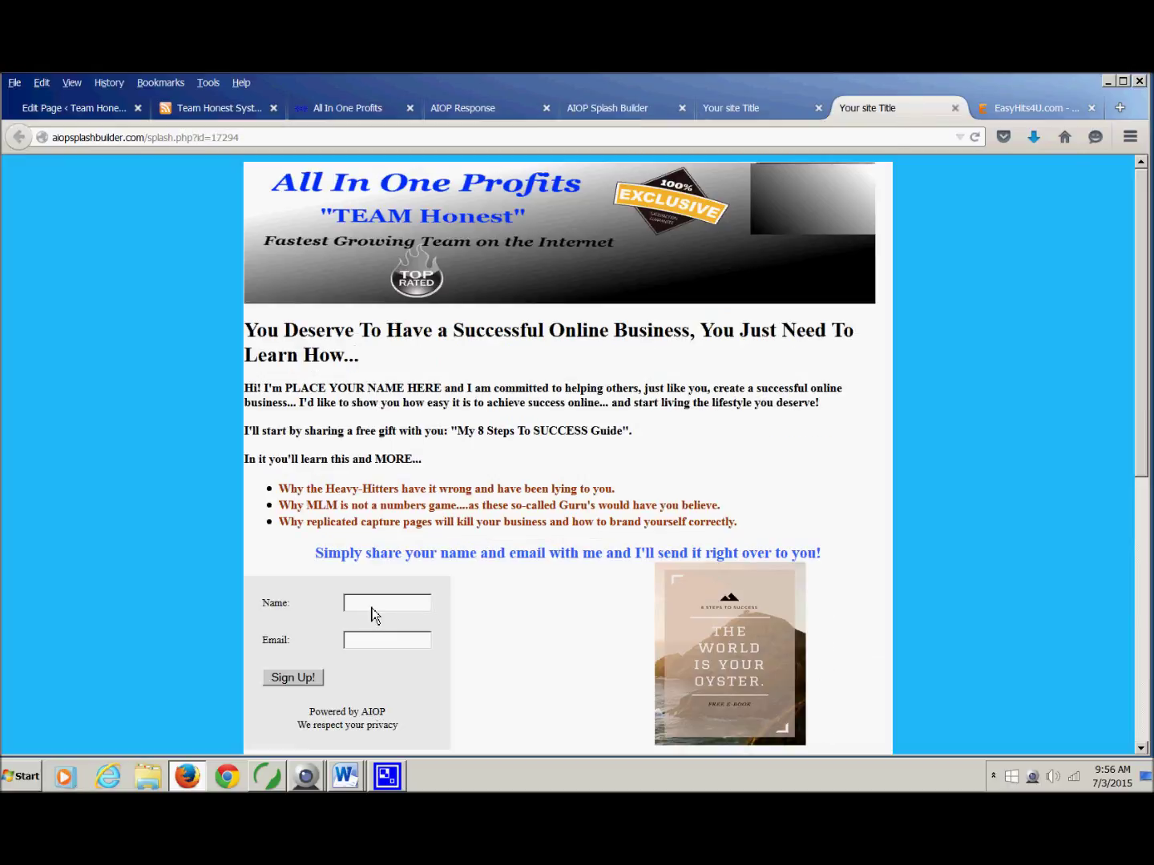
left_click(763, 109)
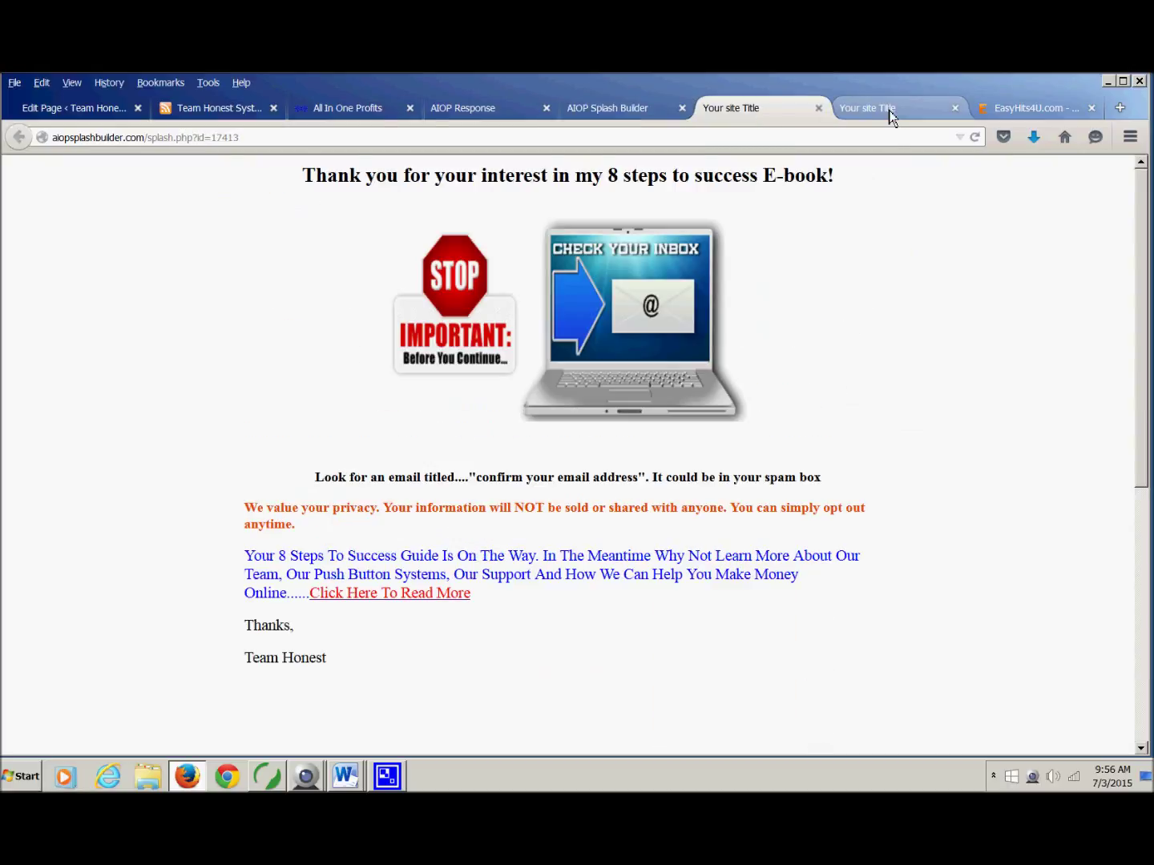
left_click(514, 112)
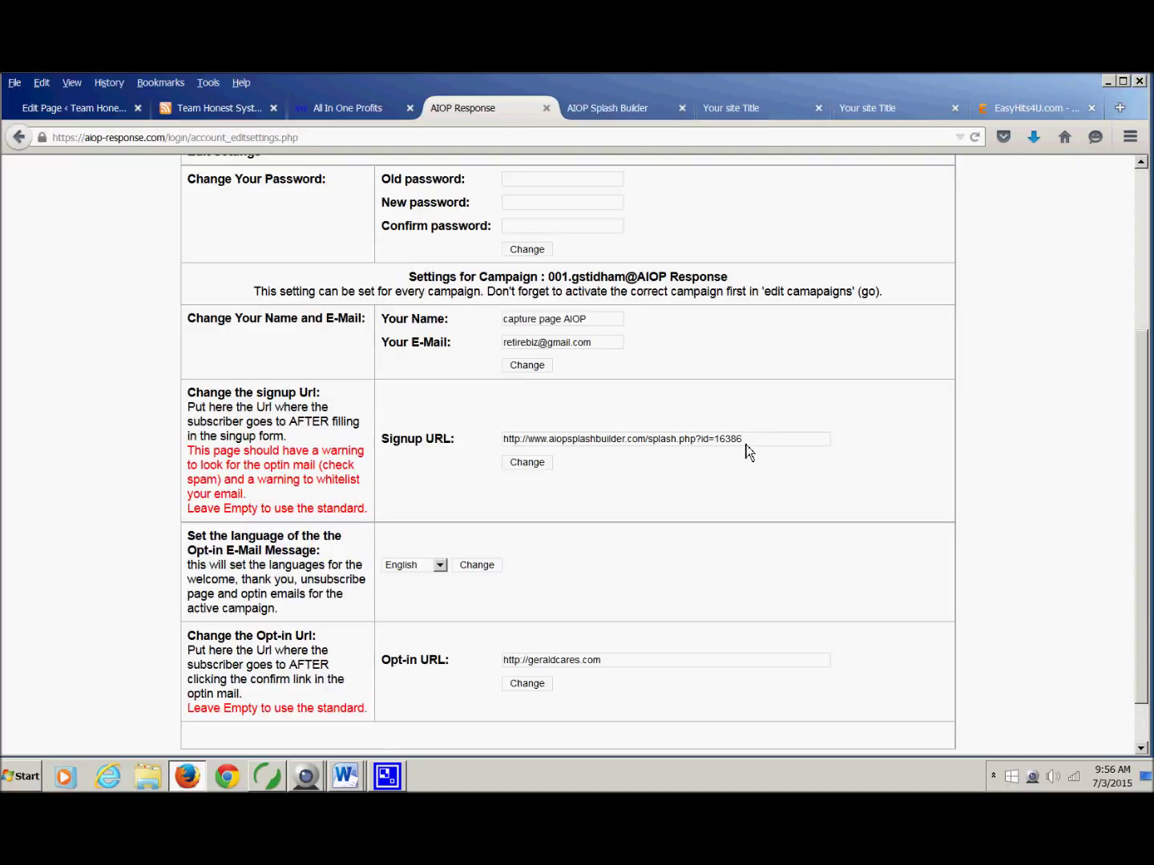
left_click(772, 110)
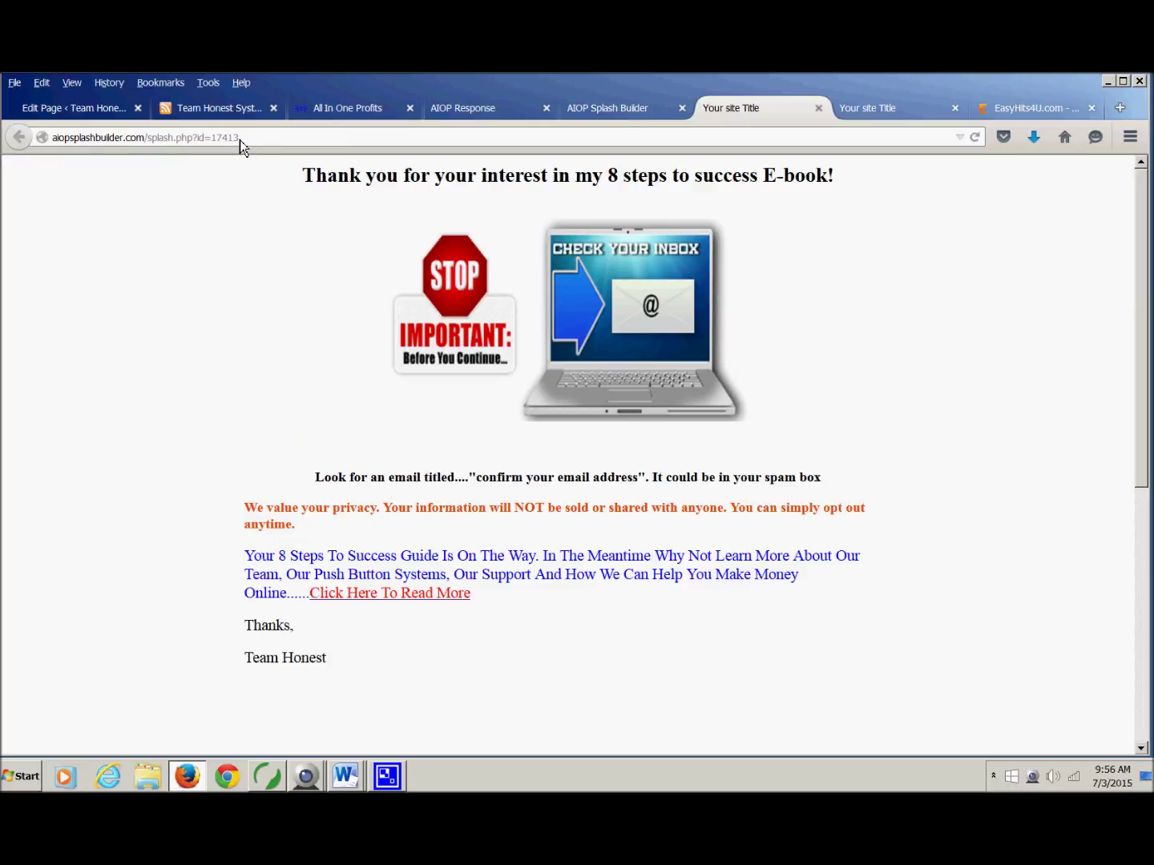
left_click_drag(240, 139, 92, 139)
- Copy the thank-you page address (id=17413) and go back to the campaign settings
right_click(91, 138)
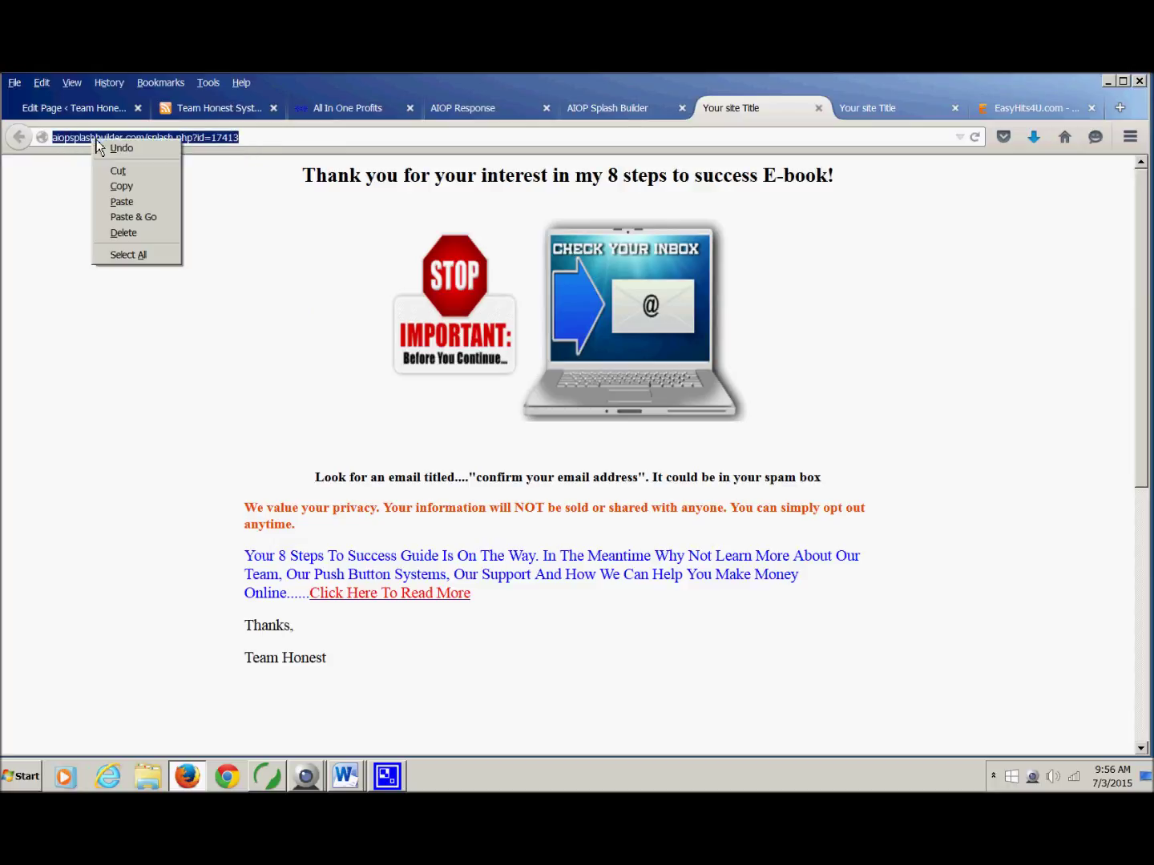
left_click(120, 185)
left_click(620, 109)
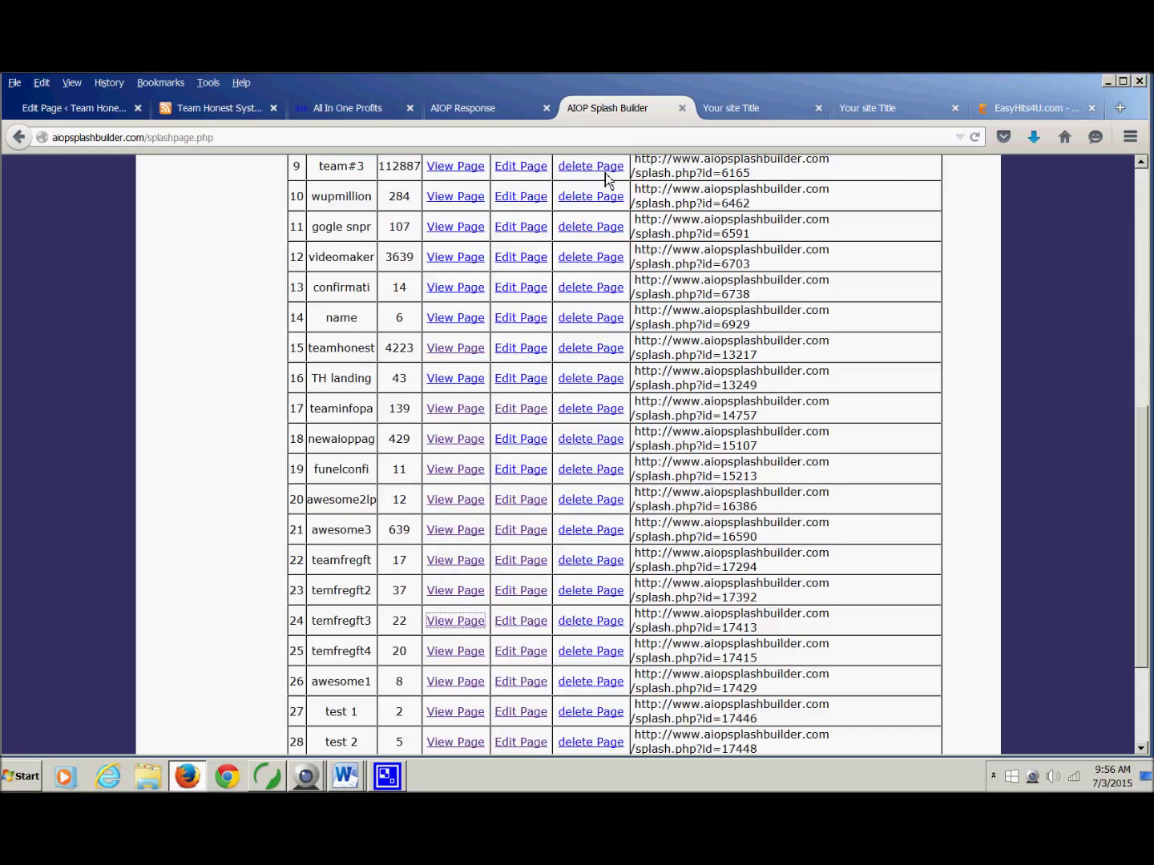
left_click(487, 115)
- Compare the signup URL with the capture splash page, then close the thank-you page tab
left_click_drag(746, 441, 792, 441)
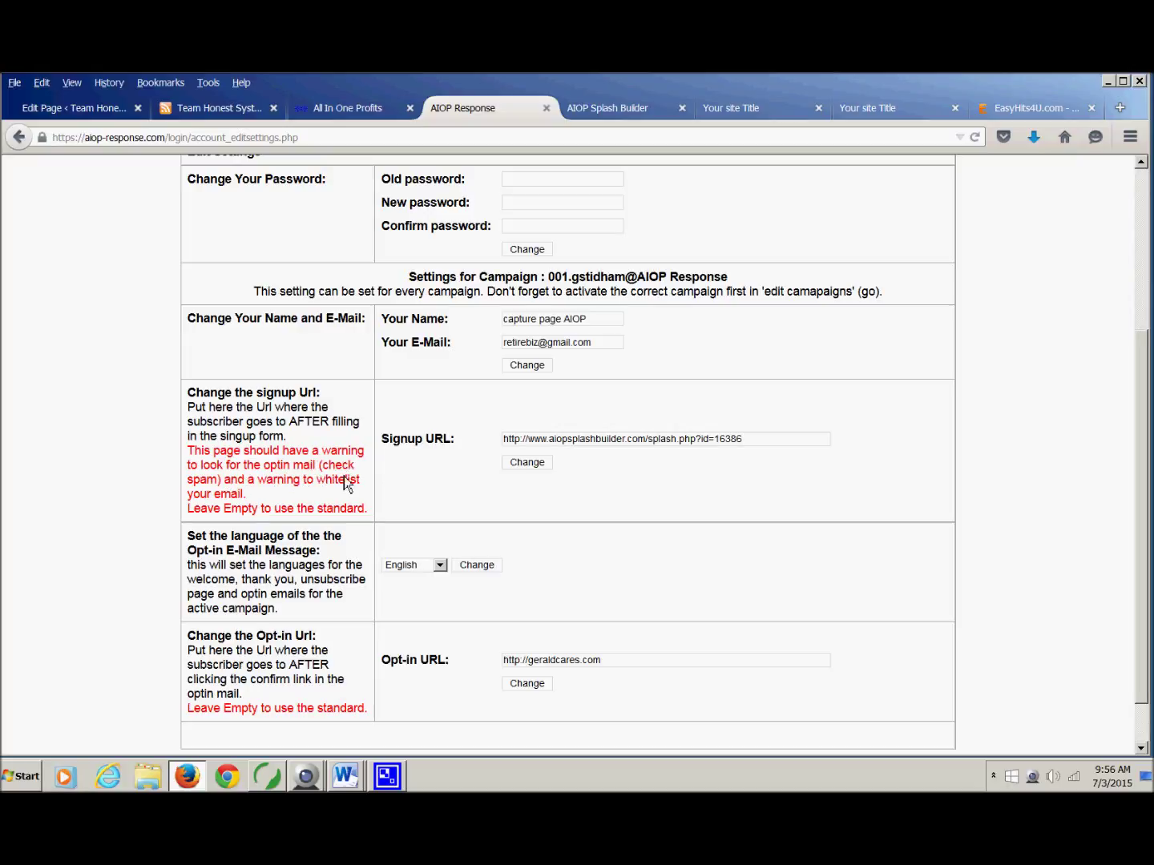
left_click(892, 116)
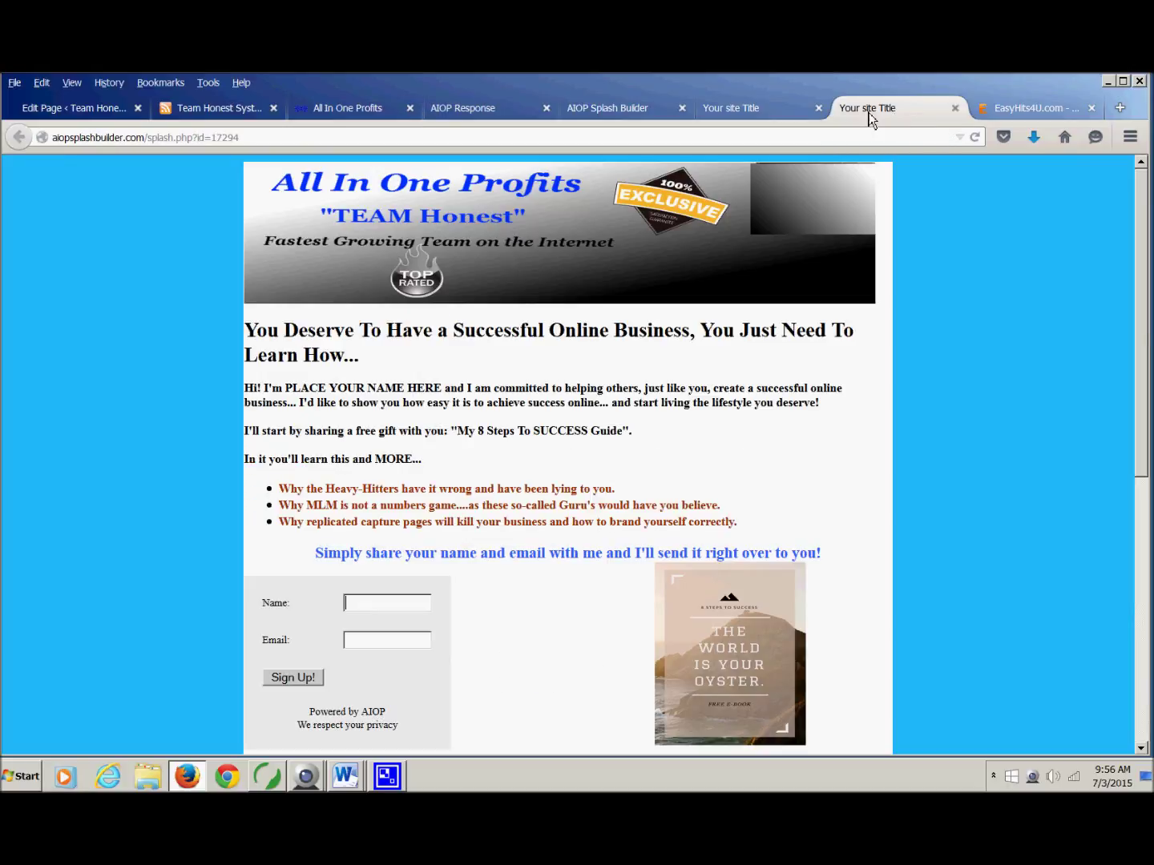
left_click(787, 108)
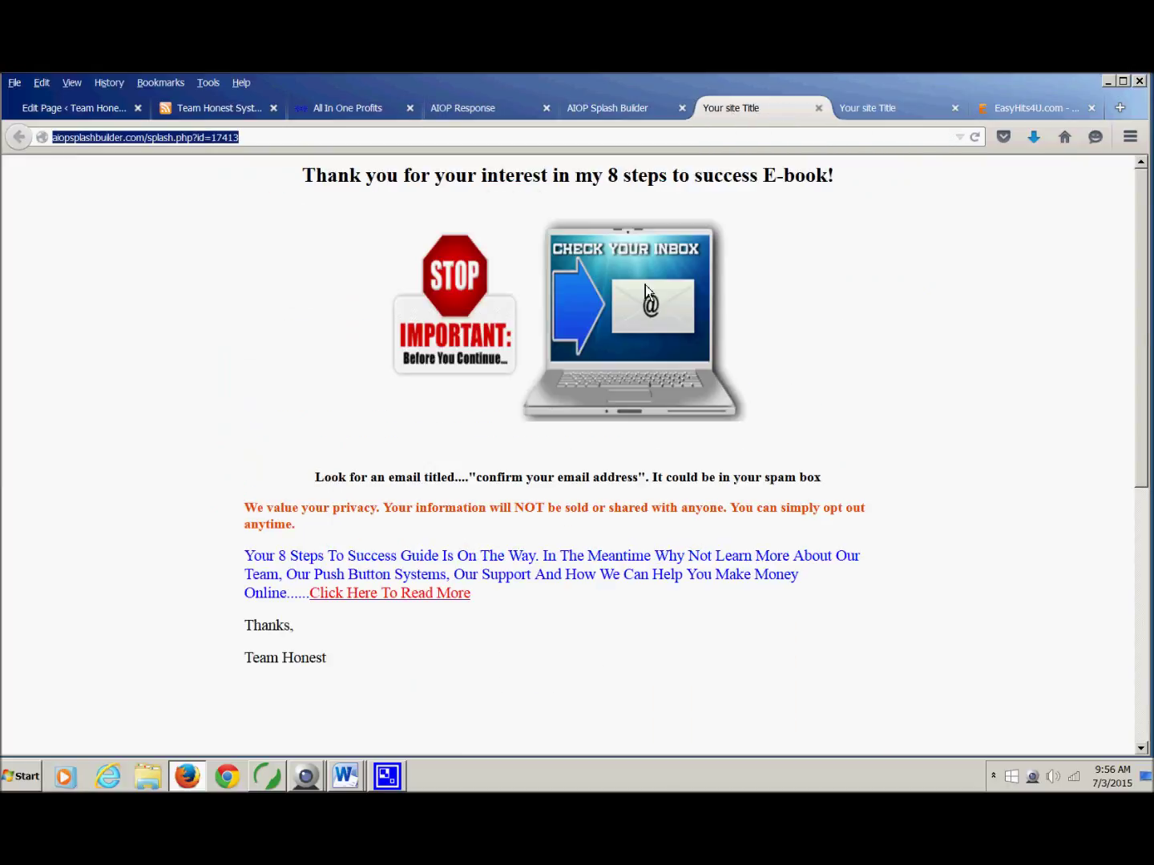
left_click(819, 110)
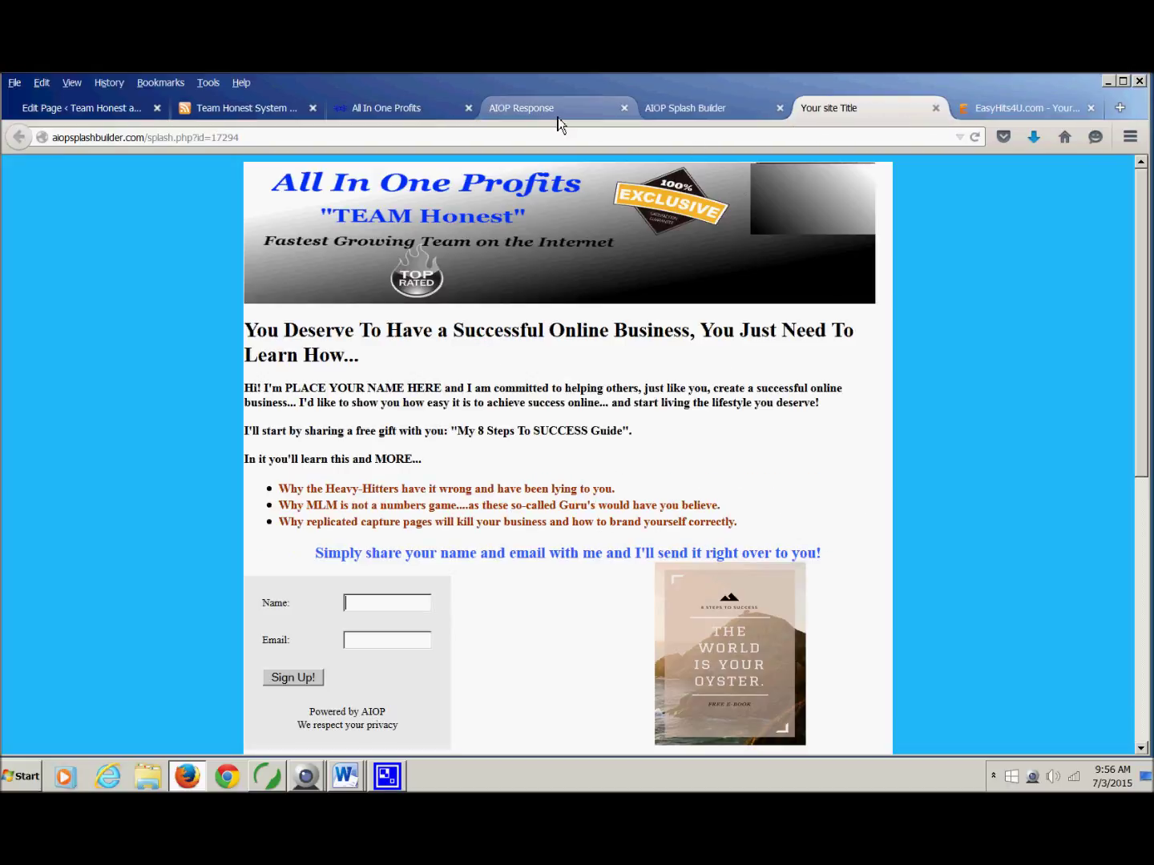
left_click(559, 115)
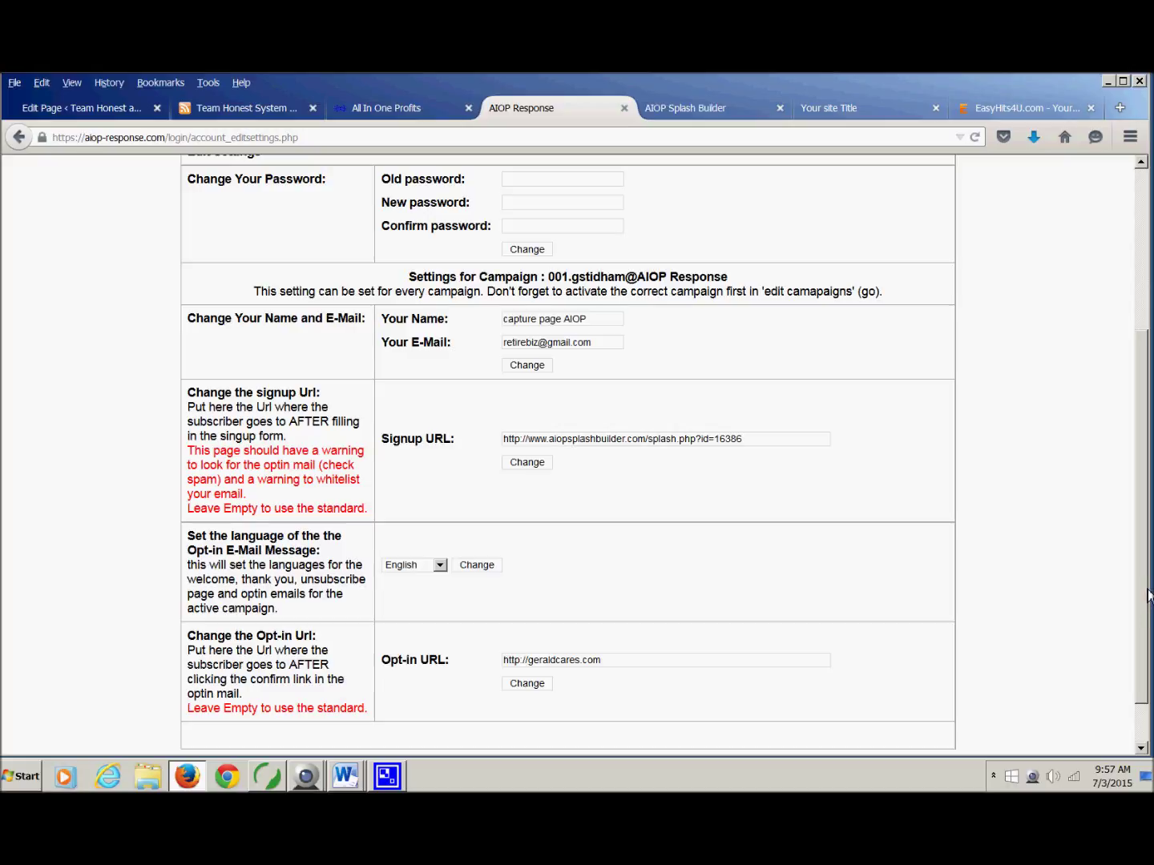
scroll(1148, 595, "down", 2)
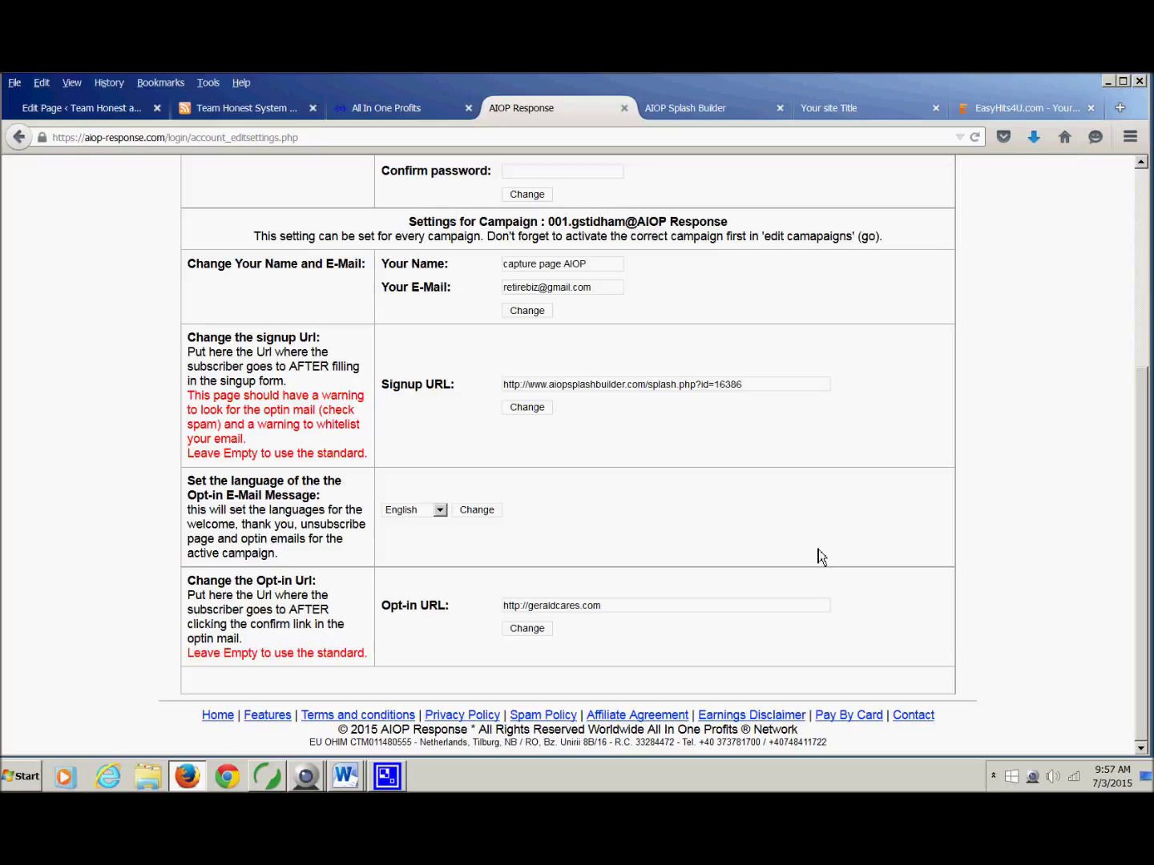
left_click_drag(527, 617, 508, 617)
left_click(605, 610)
- Close the capture splash tab, preview the temfregft4 'quit your job' sales page (id=17415), and copy its URL
left_click(883, 107)
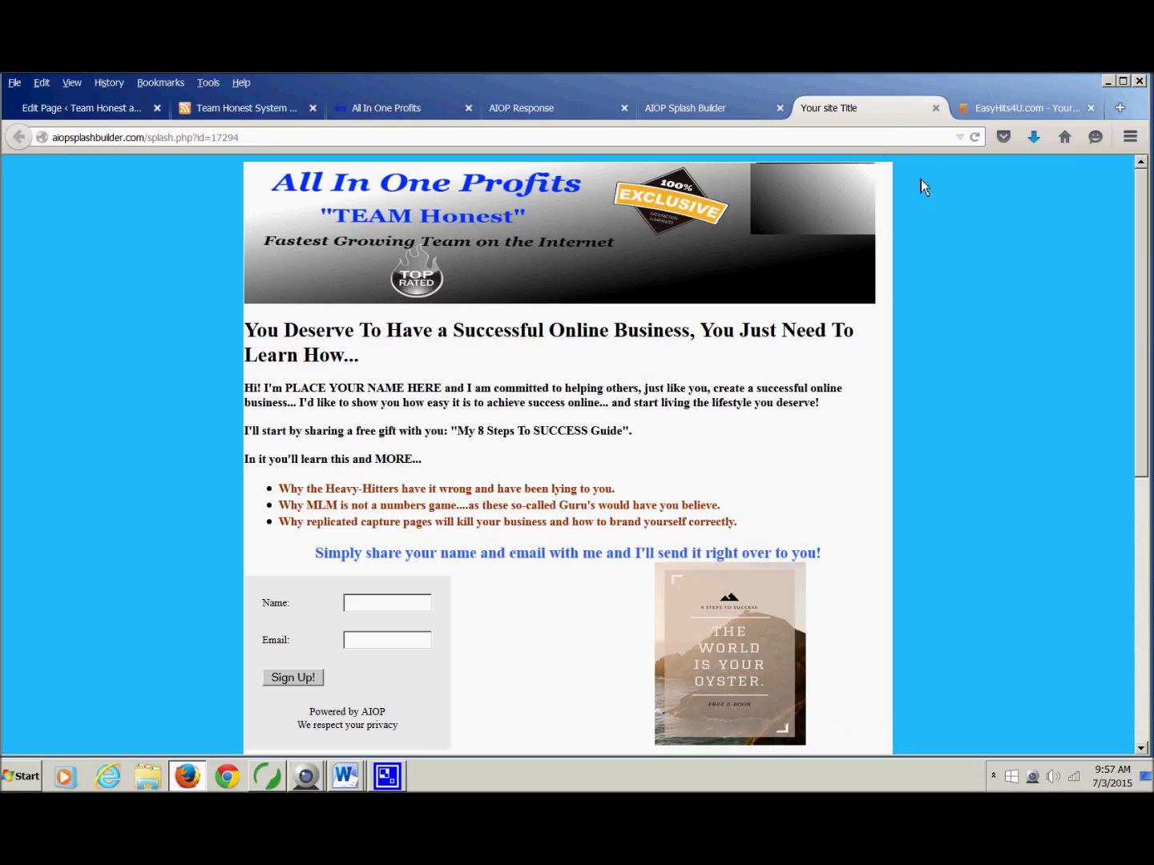
left_click(935, 107)
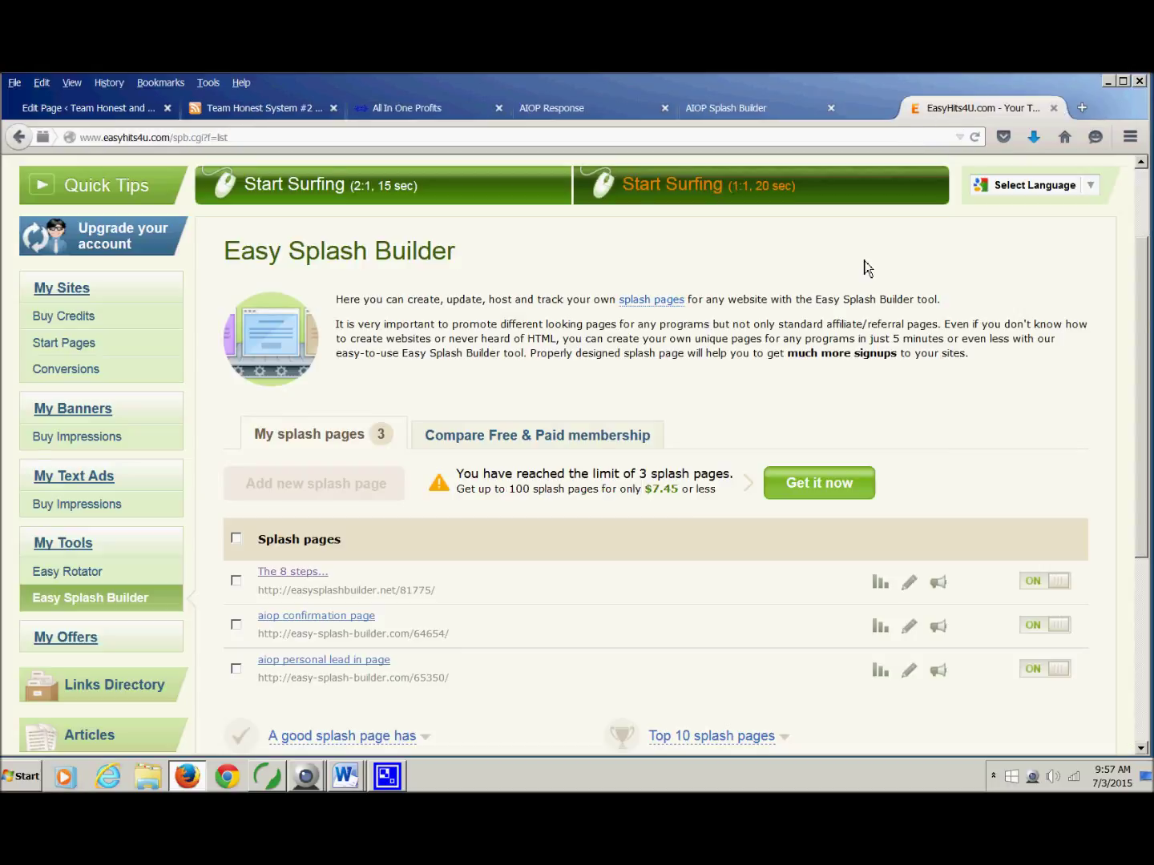
left_click(855, 116)
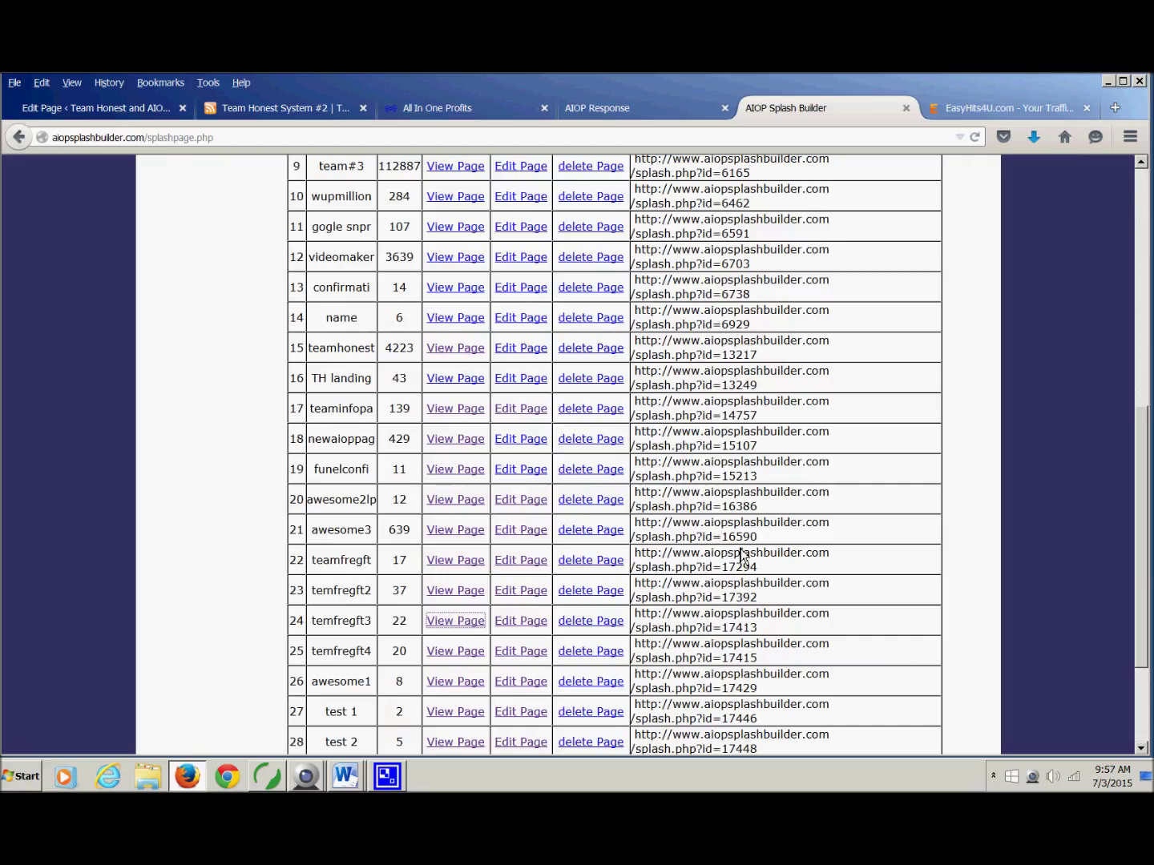
left_click(455, 650)
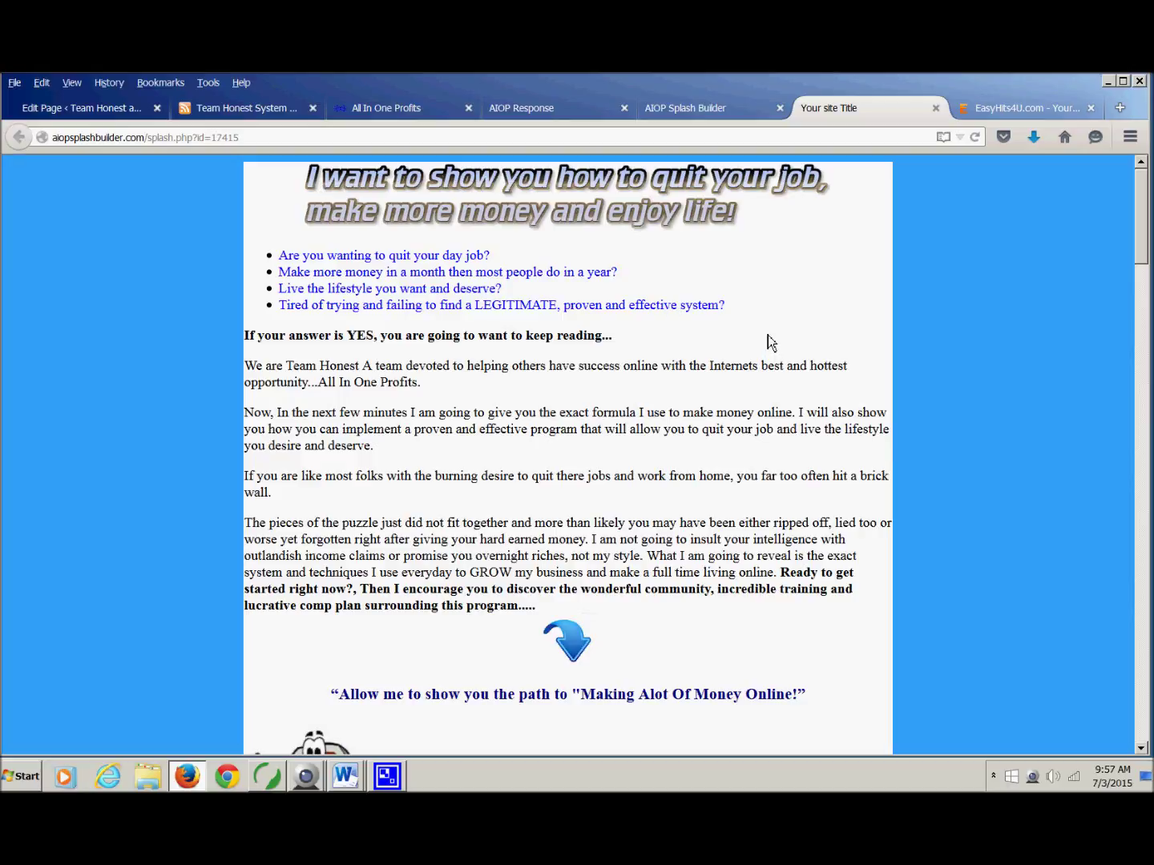
mouse_move(1144, 242)
left_mouse_down()
mouse_move(1144, 316)
mouse_move(1142, 248)
left_mouse_up()
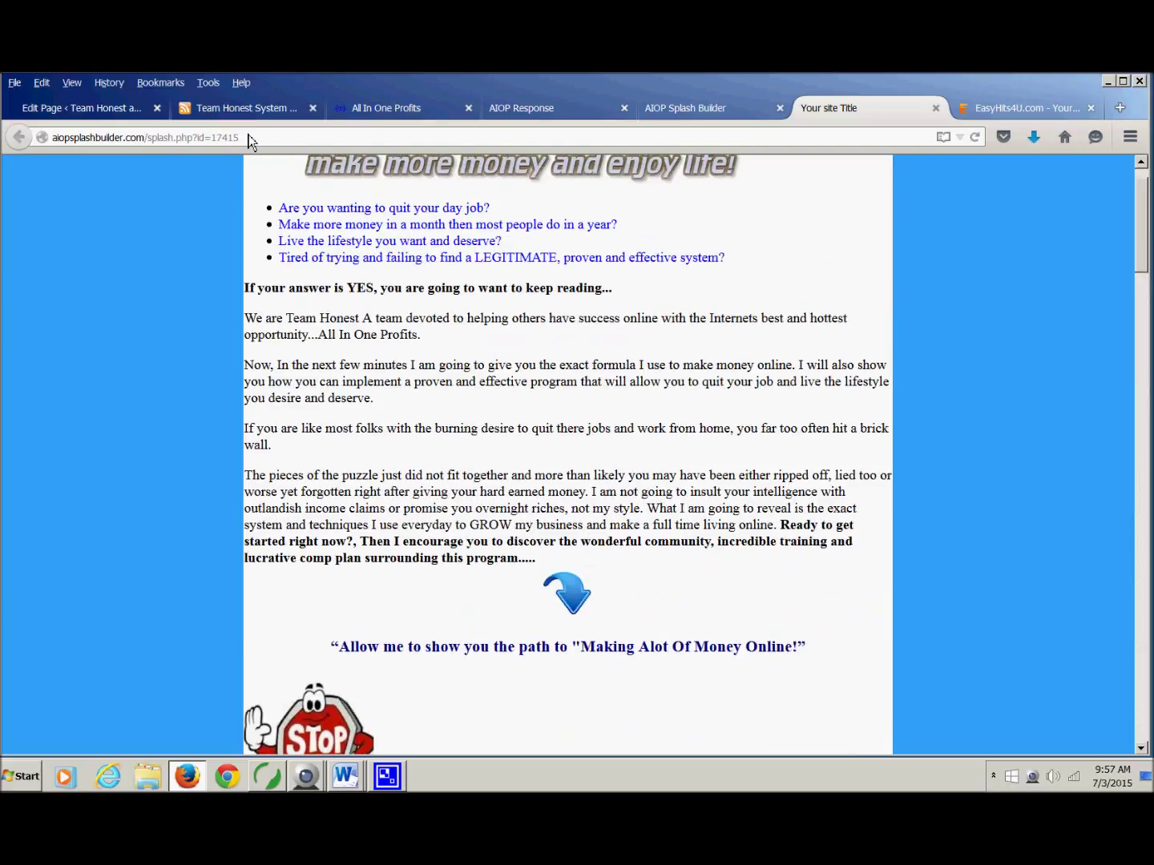
left_click(68, 137)
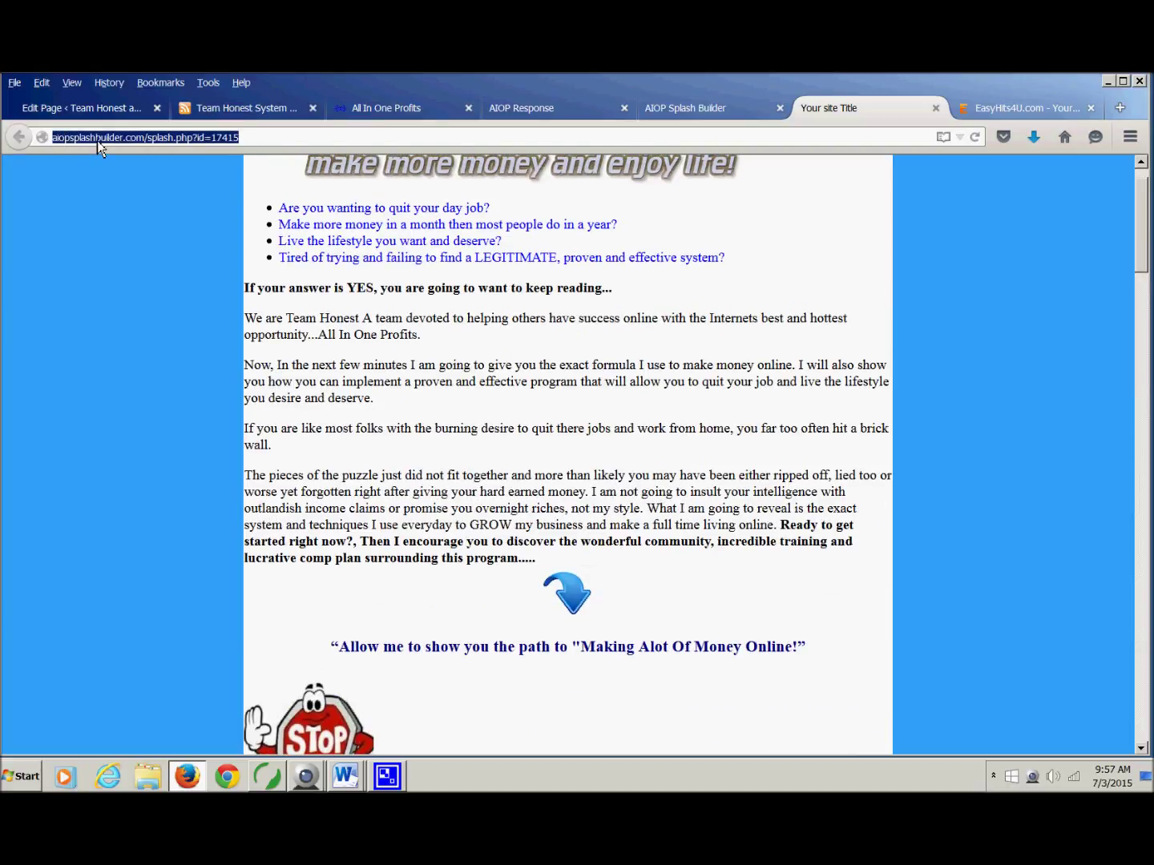
right_click(99, 147)
left_click(125, 185)
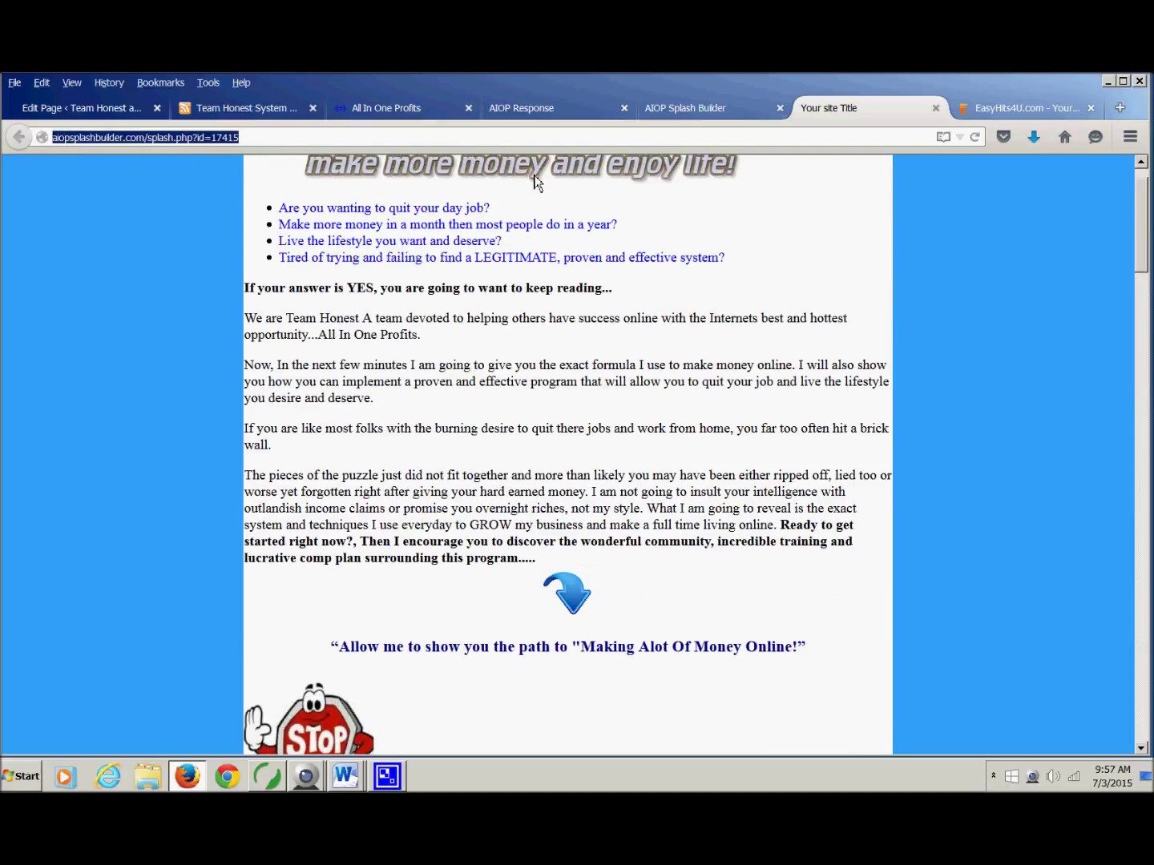
left_click(552, 119)
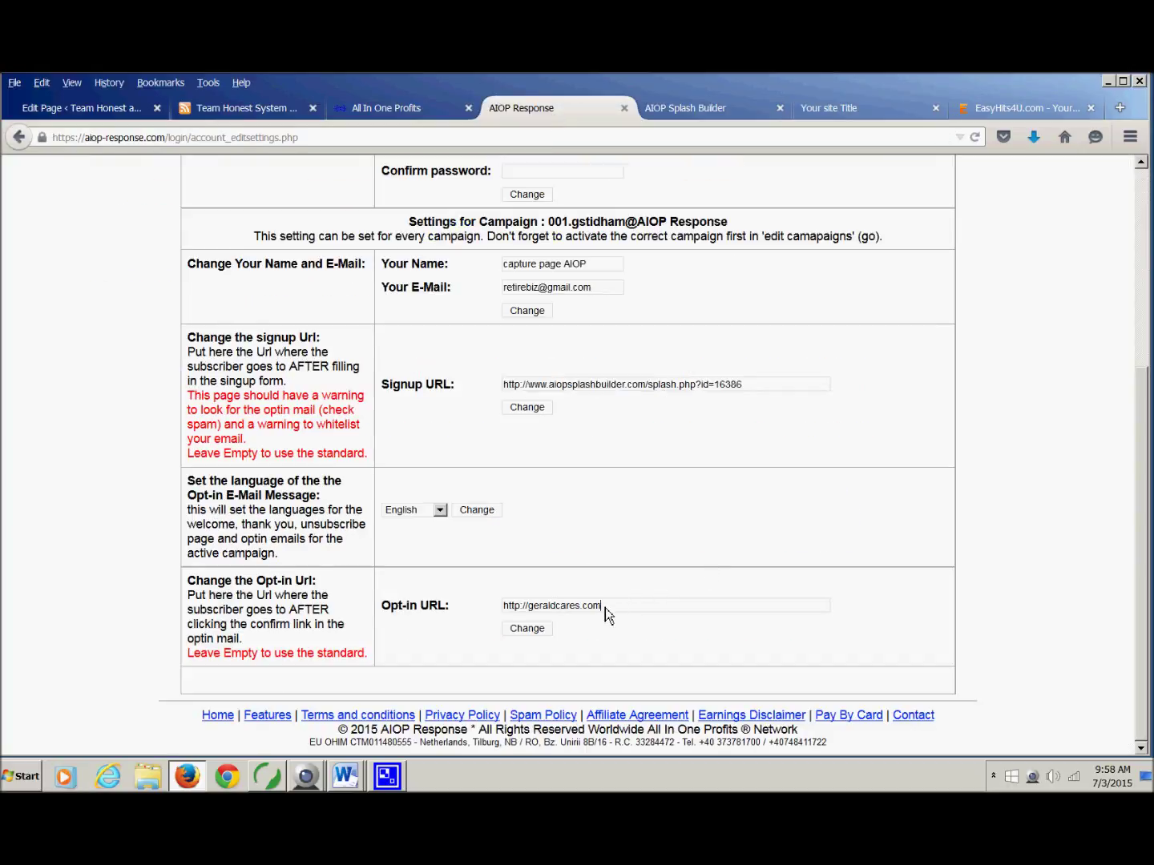
left_click_drag(606, 614, 638, 614)
left_click_drag(1143, 633, 1150, 472)
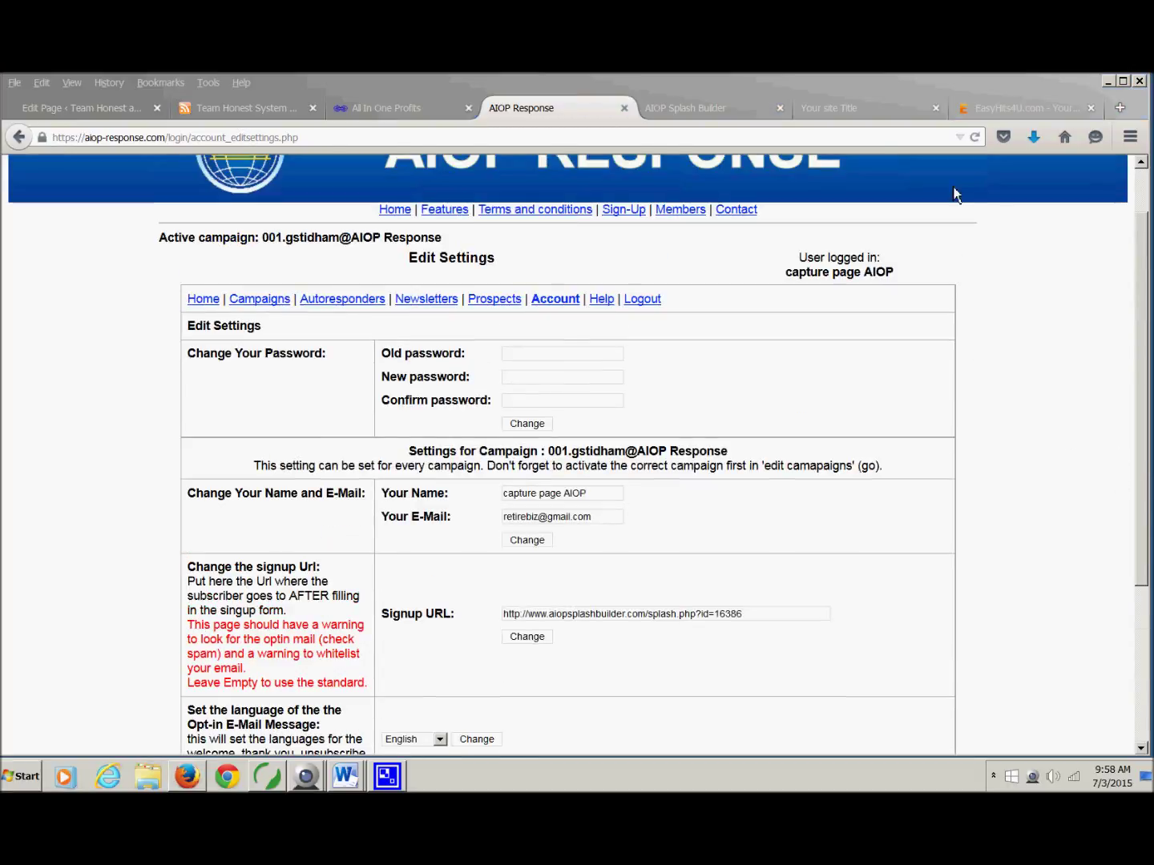
- Close the sales page tab, then briefly preview and close the temfregft2 splash page
left_click(855, 110)
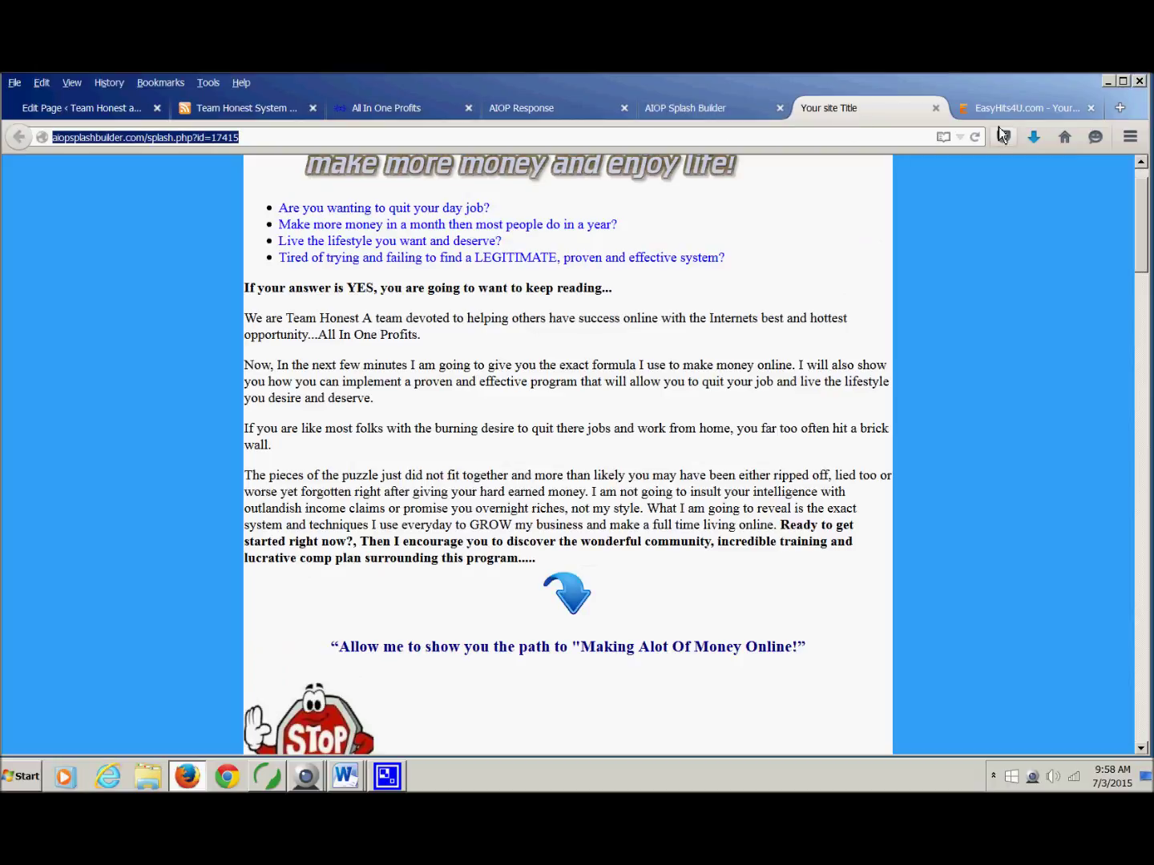
left_click(937, 110)
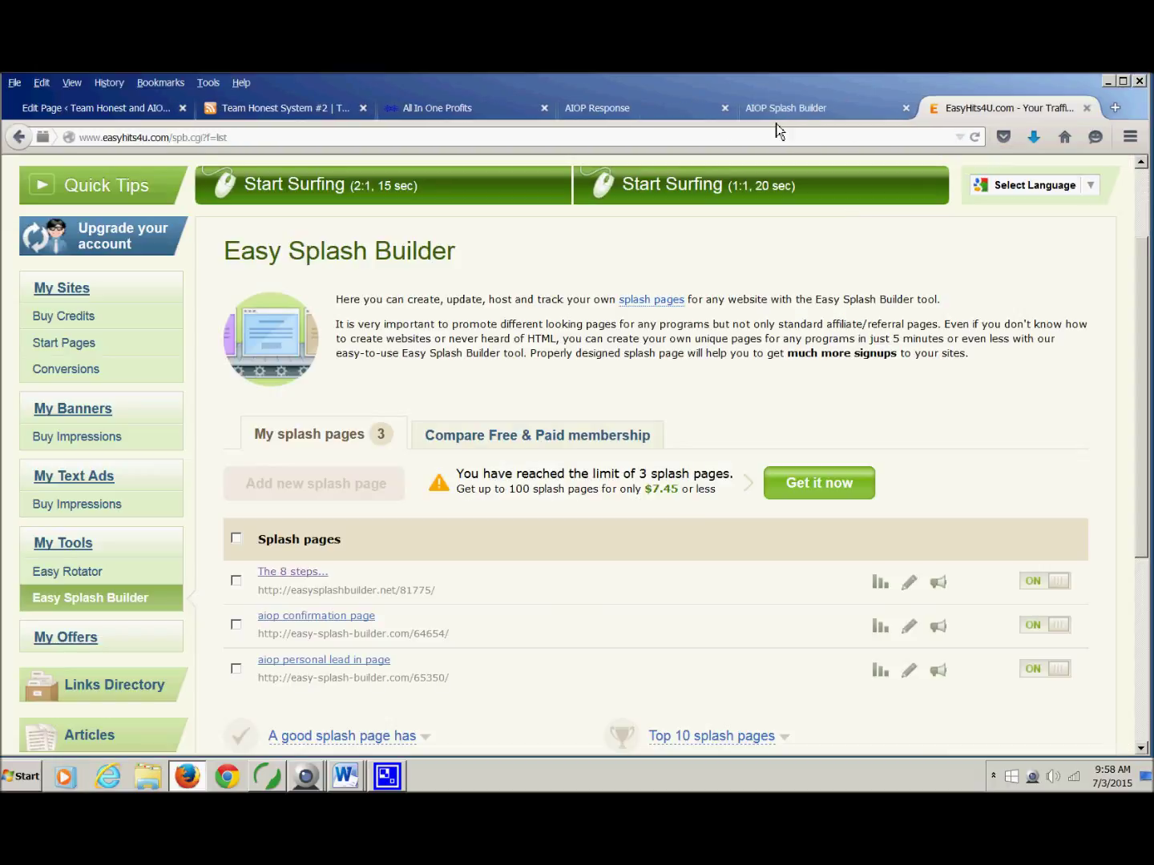
left_click(802, 112)
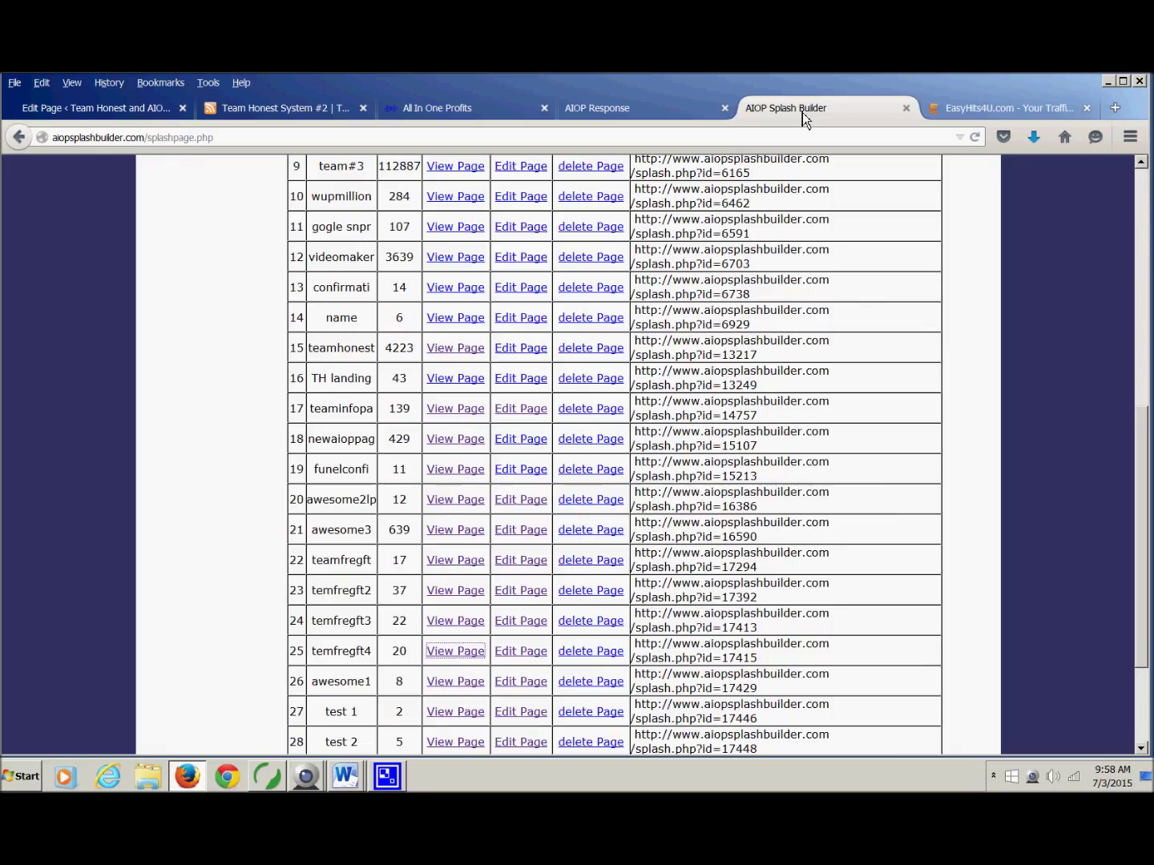
left_click(458, 598)
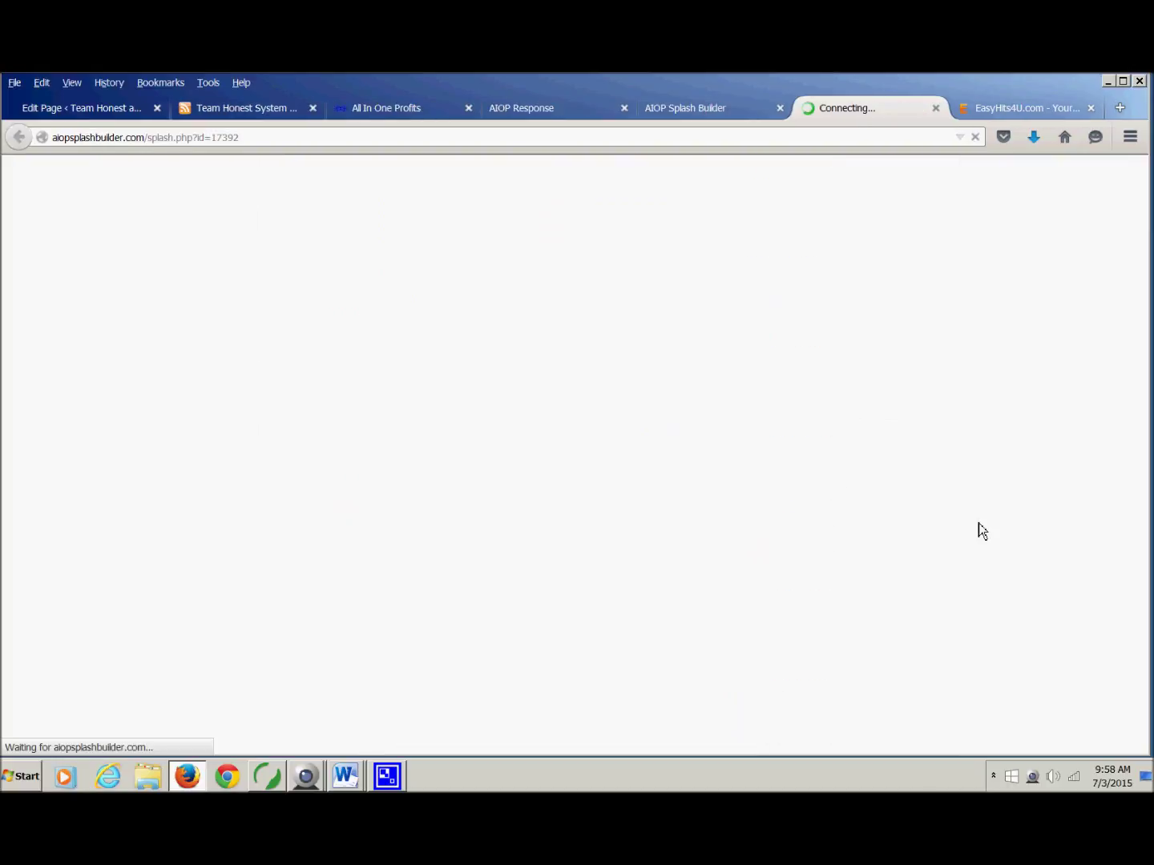
left_click(936, 110)
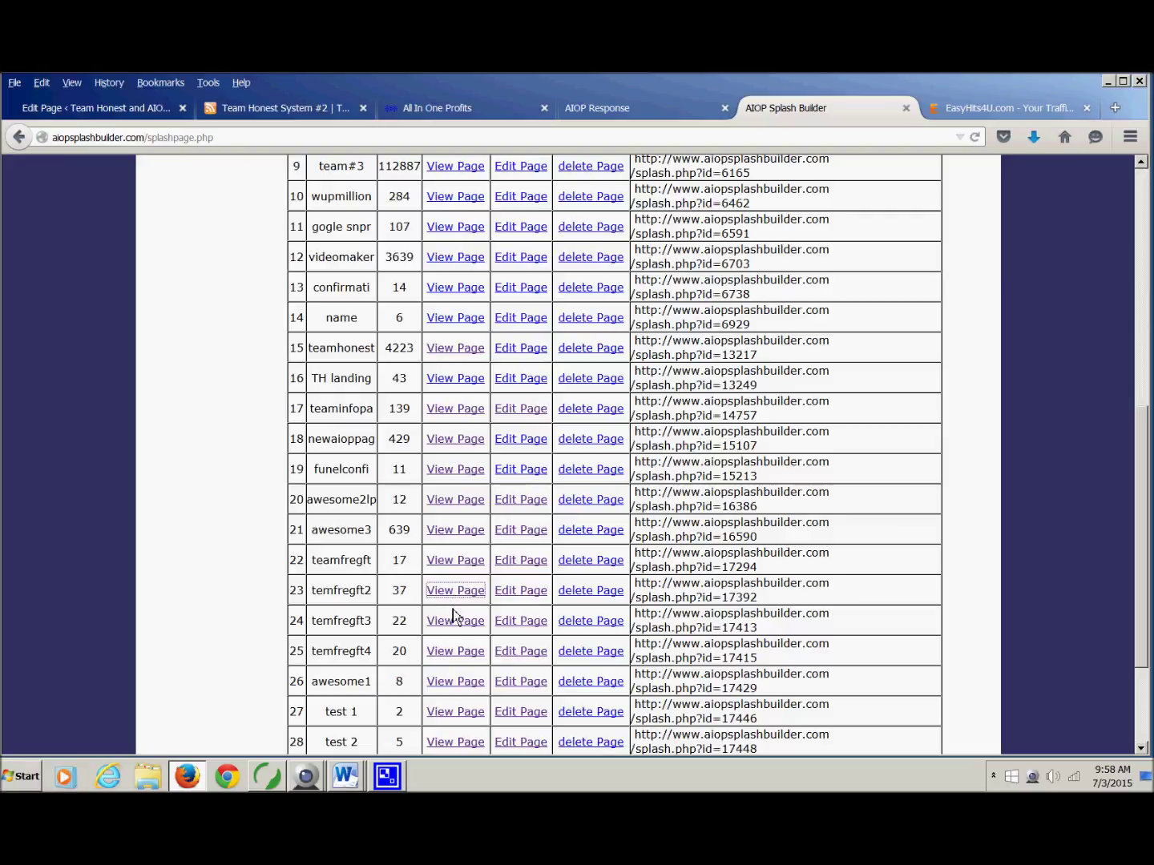
- Open the teamfregft capture page (id=17294) and select its address up to the page id
left_click(458, 565)
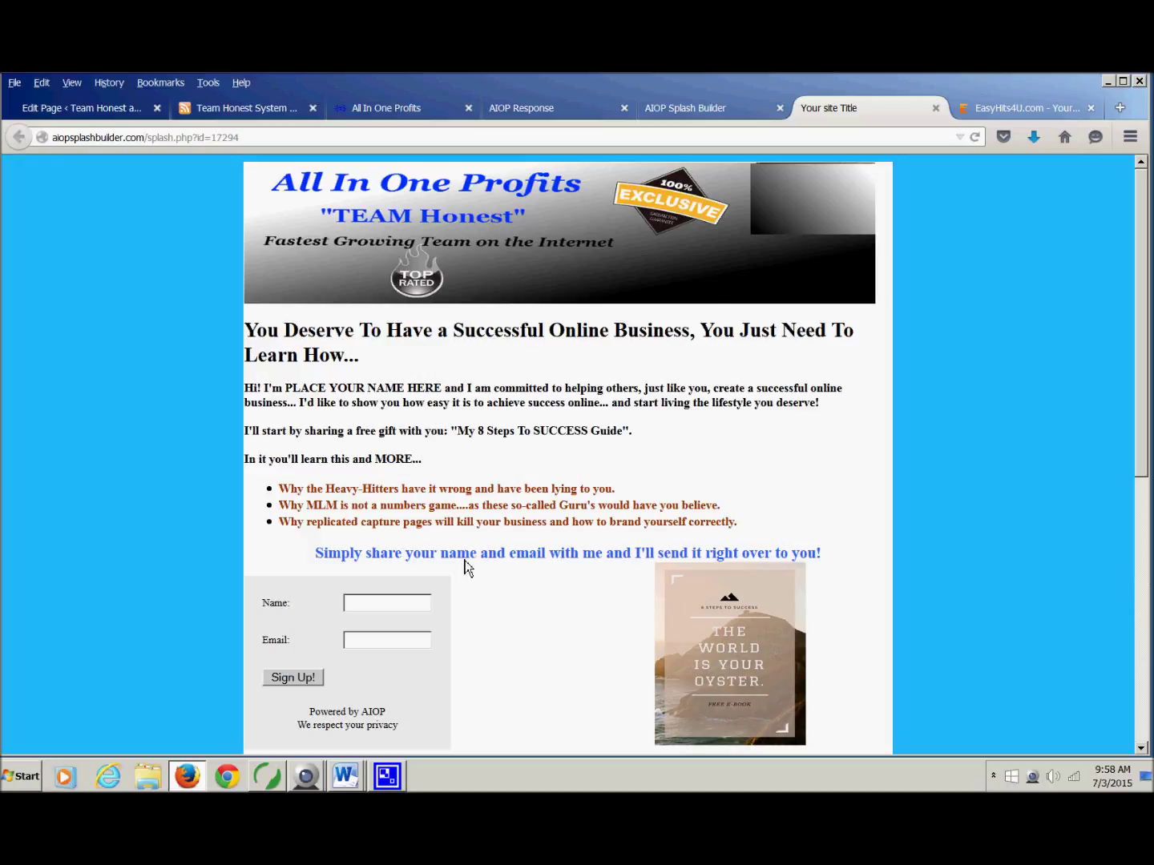
mouse_move(240, 137)
left_mouse_down()
mouse_move(68, 137)
mouse_move(241, 141)
left_mouse_up()
key("ctrl+a")
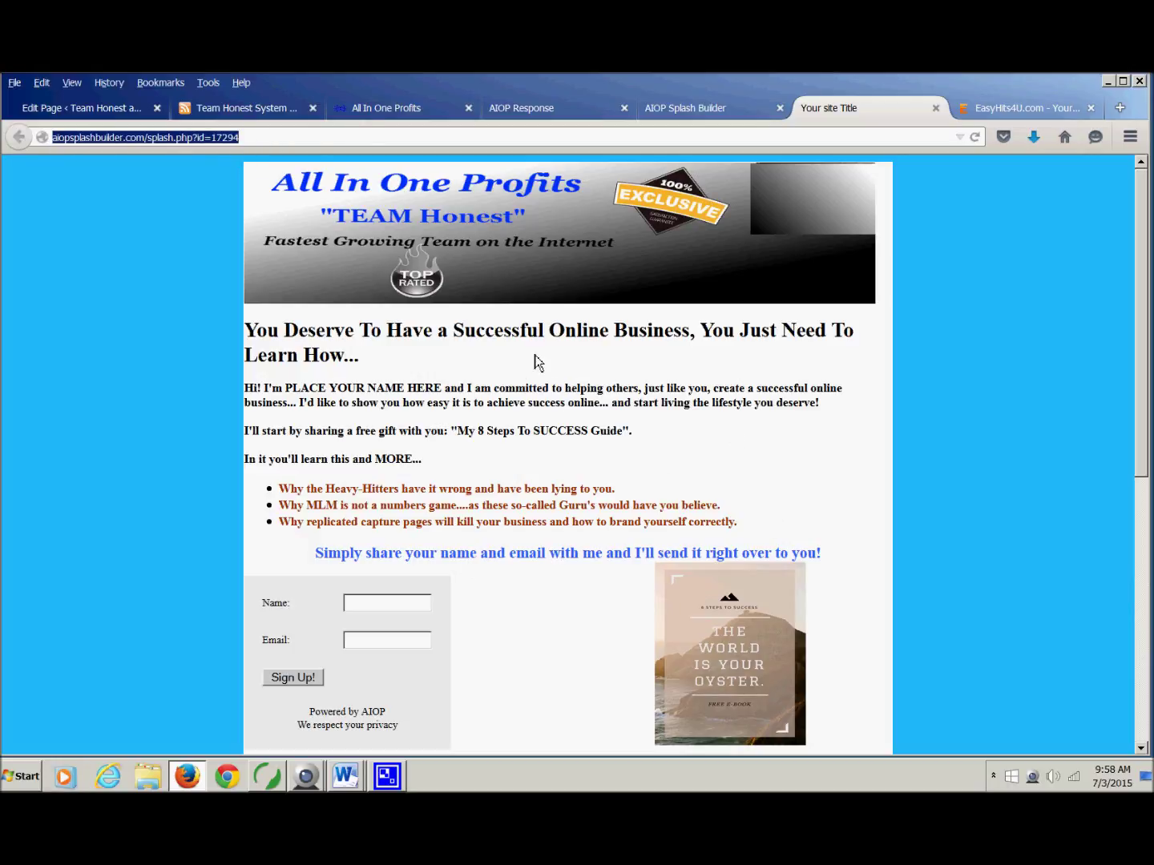
left_click(259, 153)
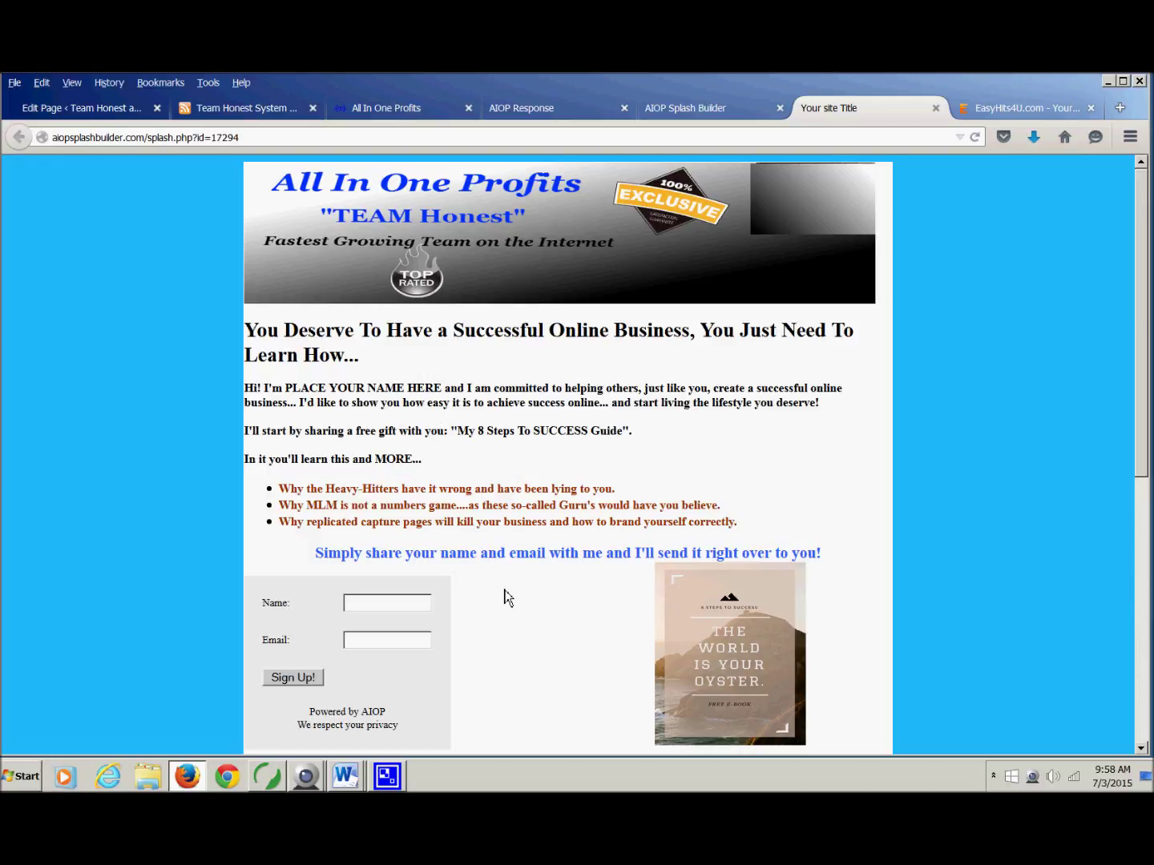
left_click(365, 624)
left_click(271, 110)
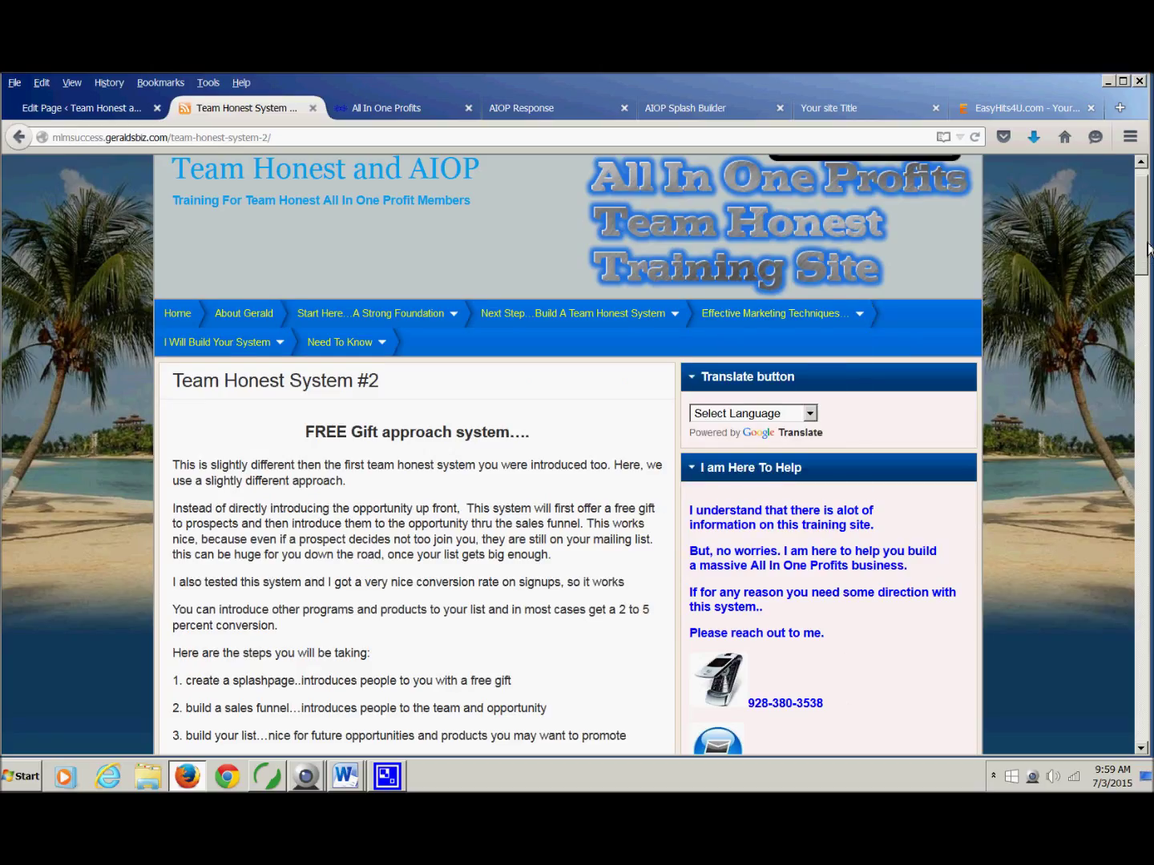
- Scroll the Team Honest System #2 page to its steps: splashpage, sales funnel, building your list
scroll(935, 679, "down", 3)
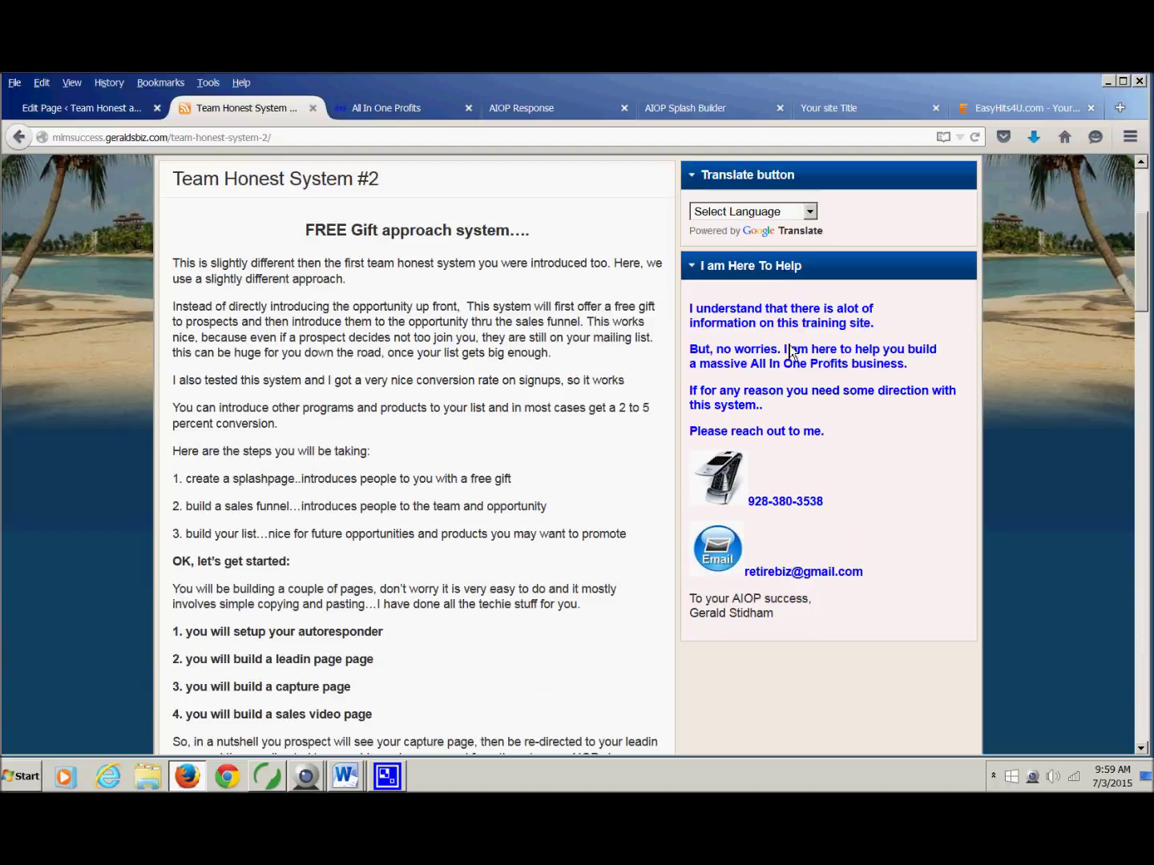
left_click_drag(1145, 268, 1150, 233)
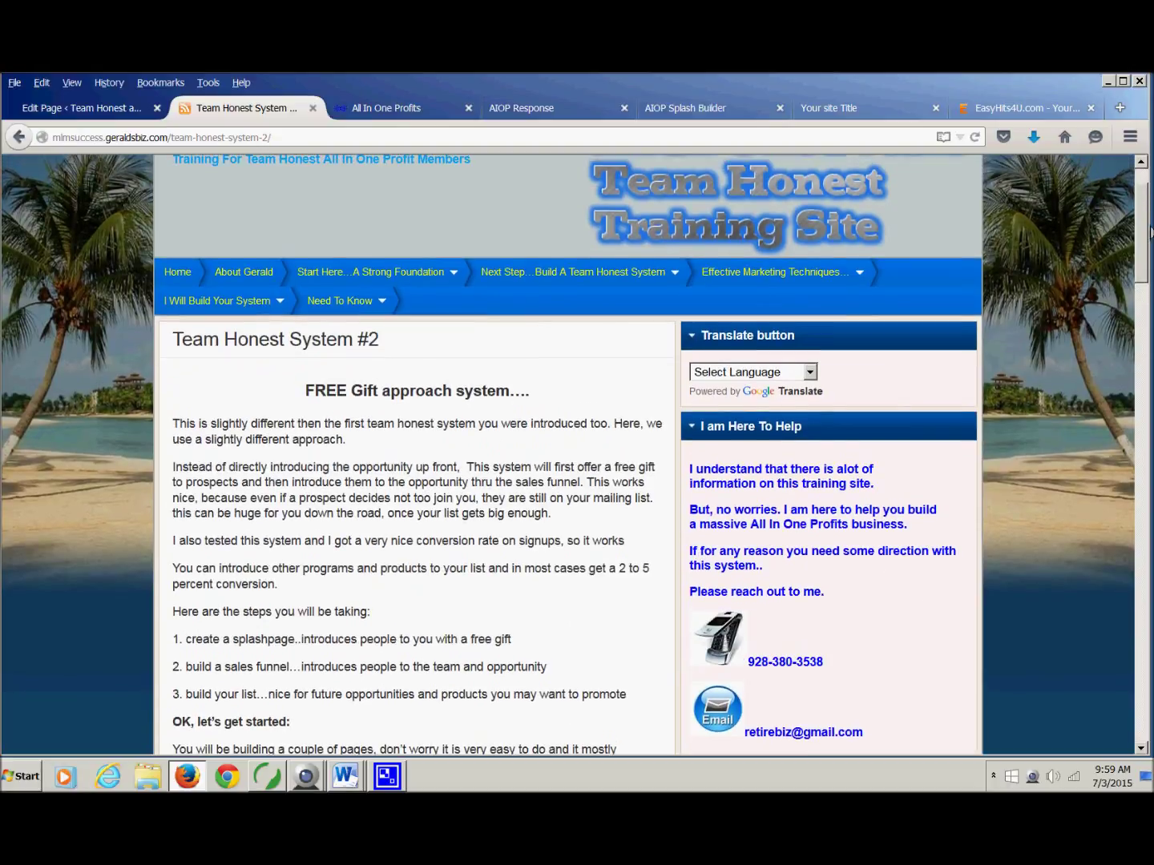